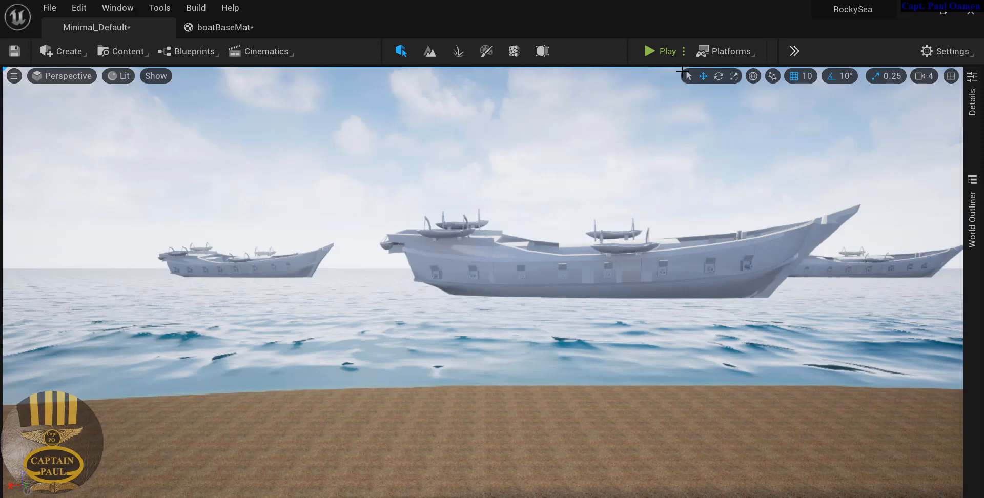
# - Play the level in the viewport, walk across the sand towards the ships, and end the play session
pyautogui.click(656, 52)
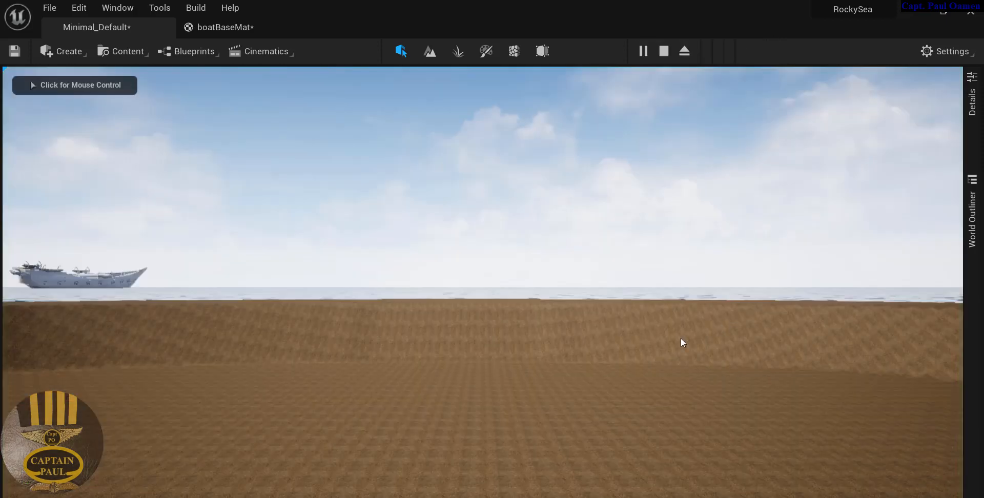
pyautogui.click(534, 364)
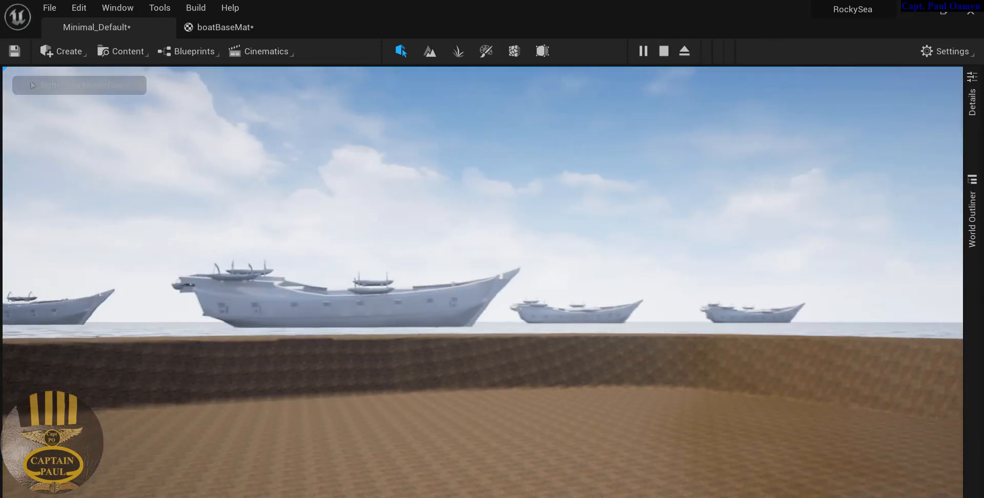
pyautogui.press('w')
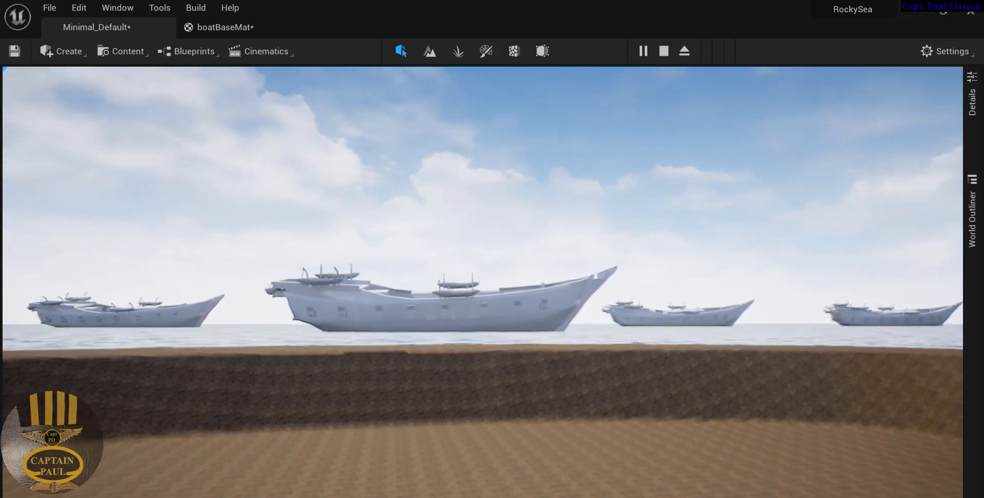
pyautogui.press('w')
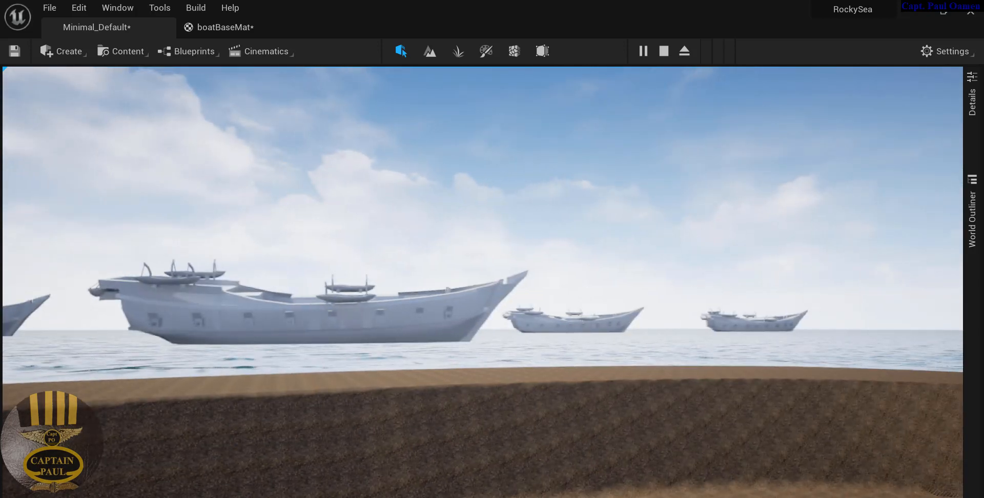
pyautogui.press('Escape')
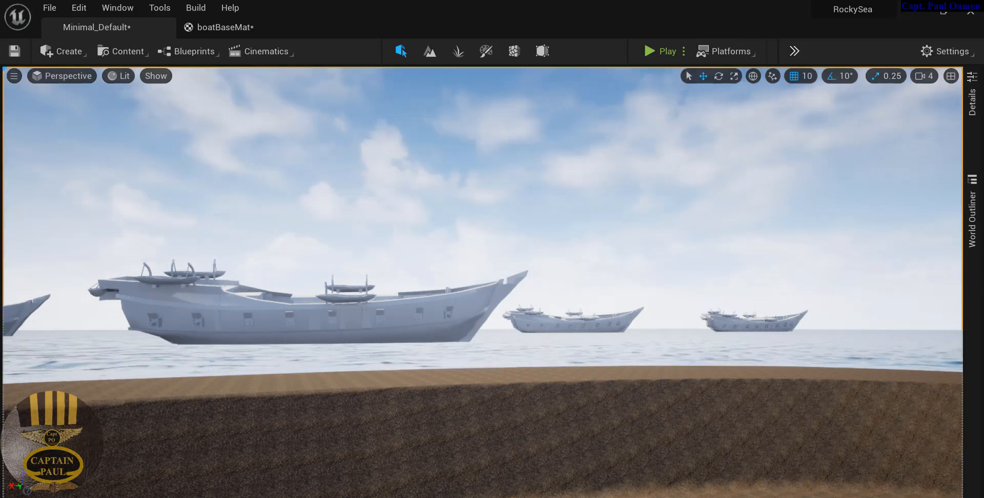
# - Create a Blank Games project named Seaview with starter content, and update its out-of-date project file
pyautogui.click(49, 8)
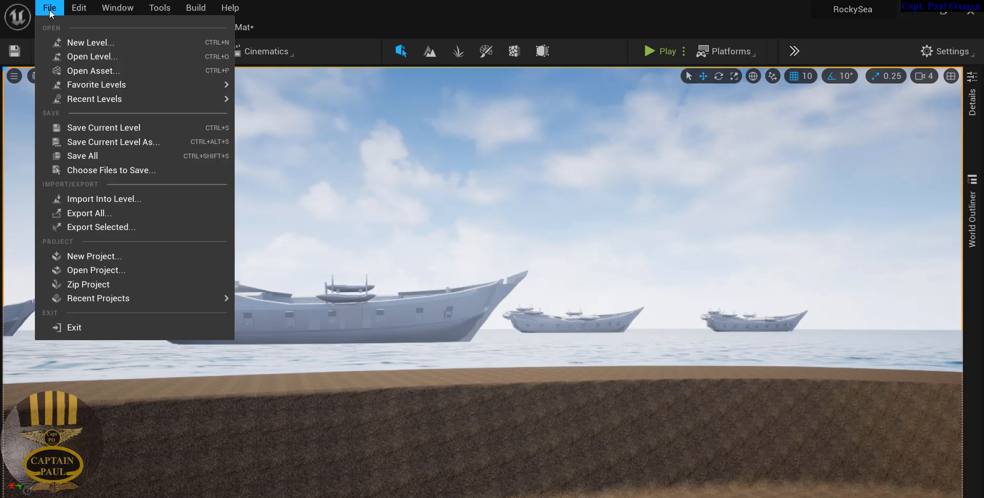
pyautogui.click(95, 258)
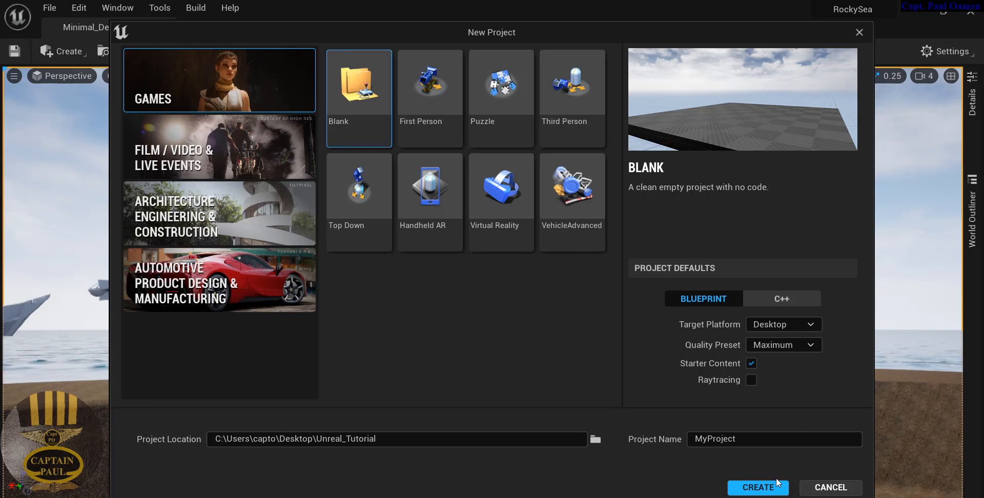
pyautogui.moveTo(751, 439); pyautogui.dragTo(696, 439)
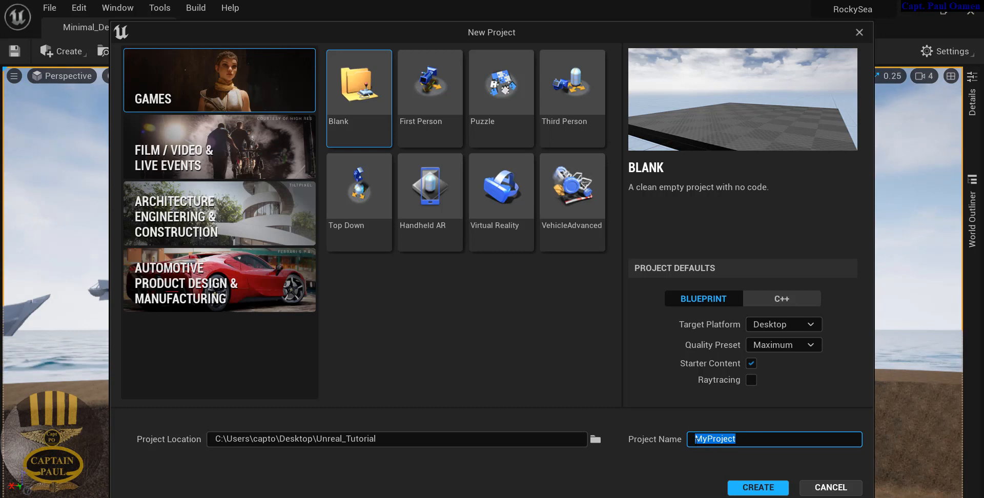
pyautogui.write('Seav')
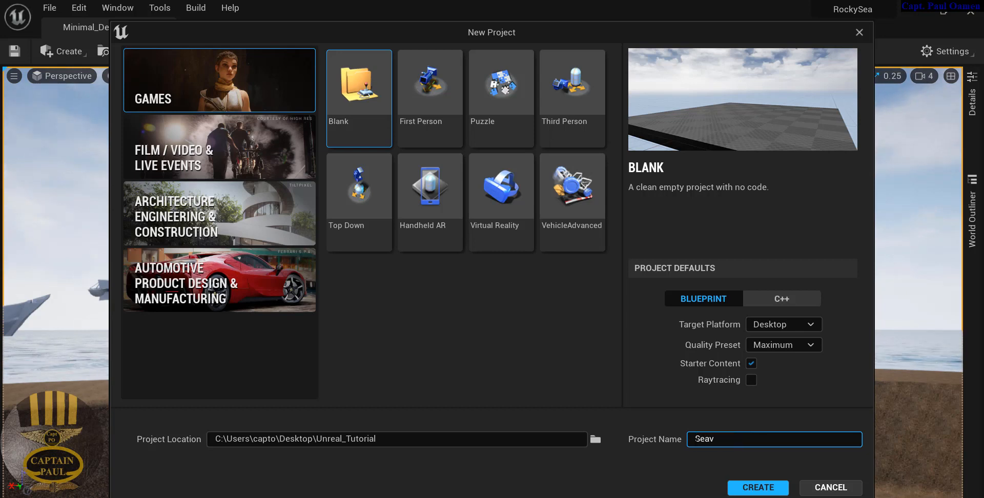
pyautogui.write('iew')
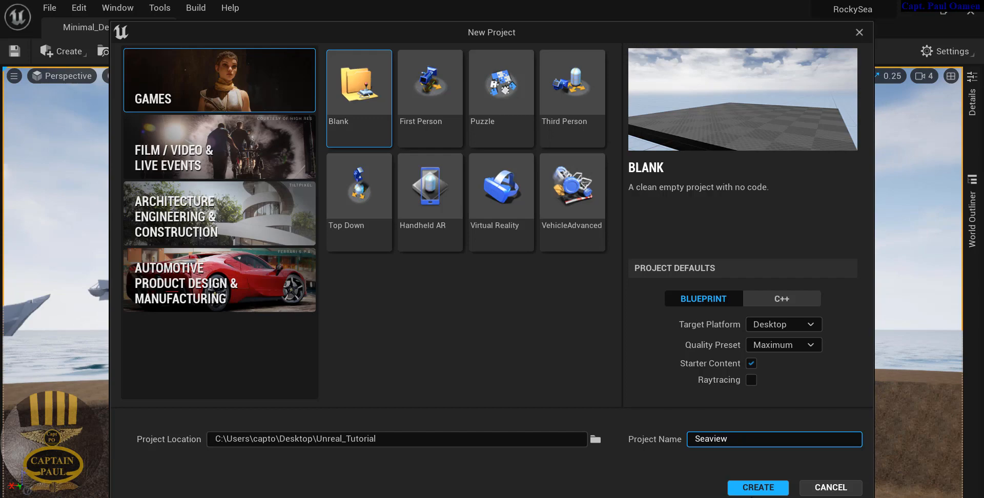
pyautogui.click(755, 490)
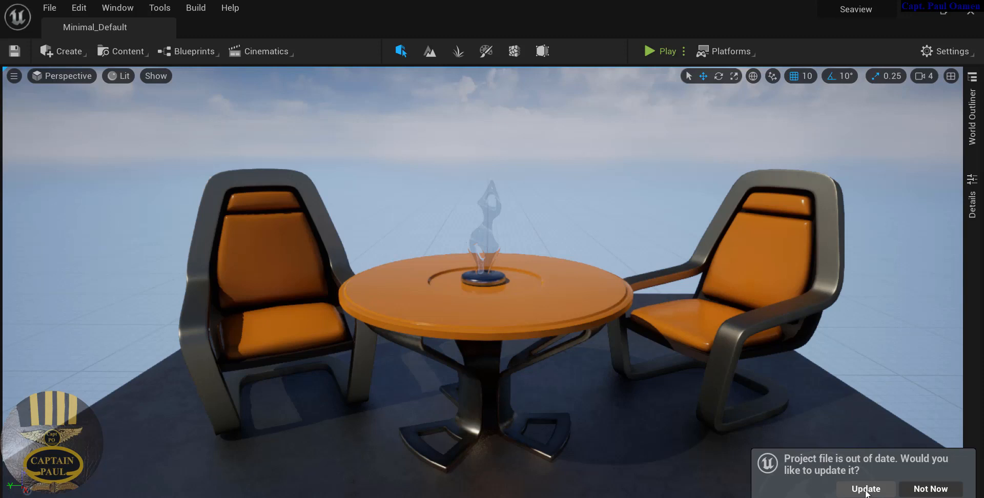
pyautogui.click(866, 489)
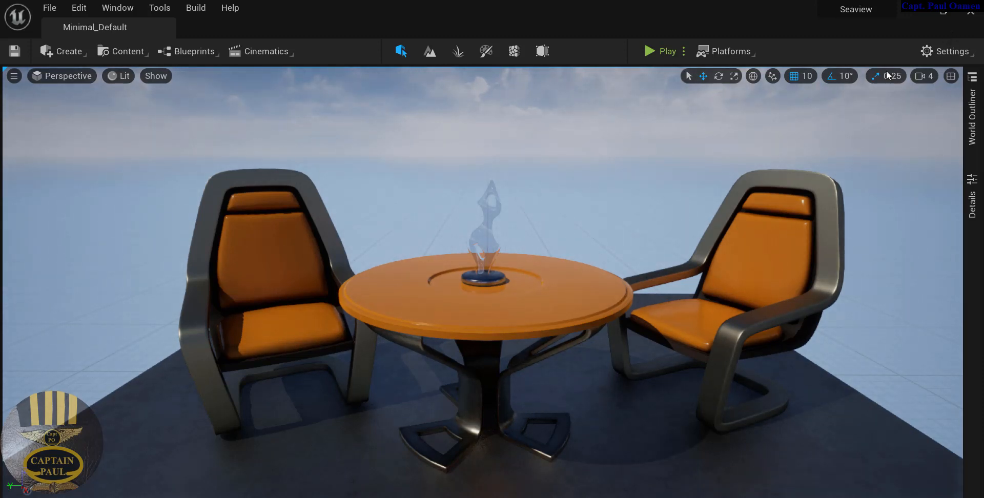
# - Restore the maximized editor window, move it up and stretch its edges to fill nearly the whole screen
pyautogui.click(944, 13)
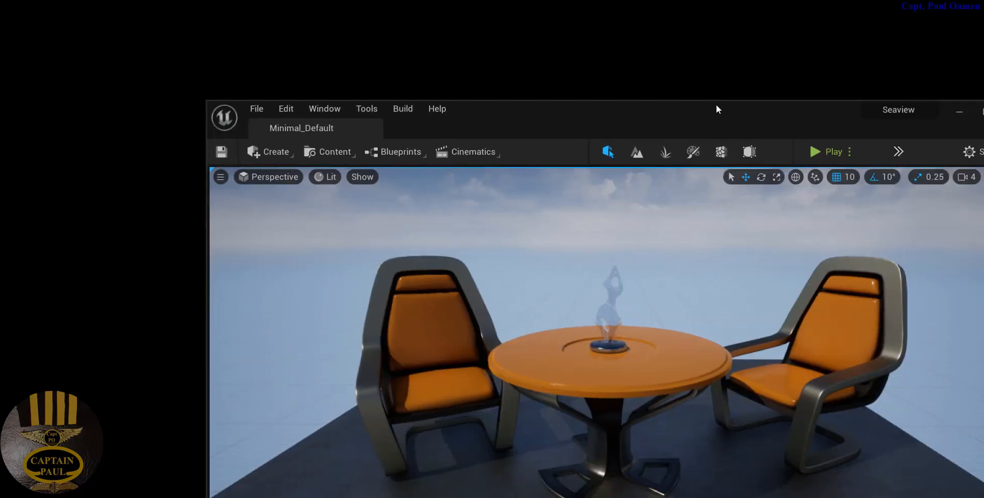
pyautogui.moveTo(716, 106); pyautogui.dragTo(619, 5)
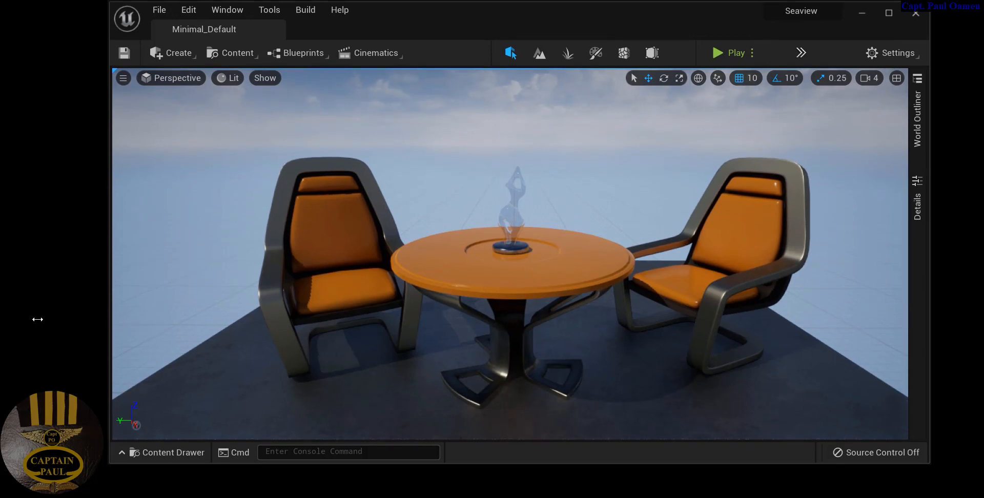
pyautogui.moveTo(37, 319); pyautogui.dragTo(10, 324)
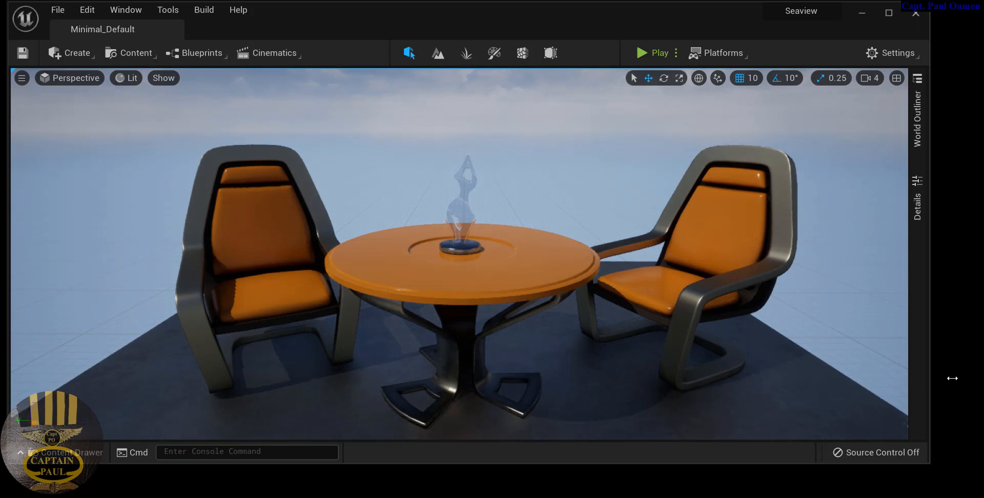
pyautogui.moveTo(952, 378); pyautogui.dragTo(981, 378)
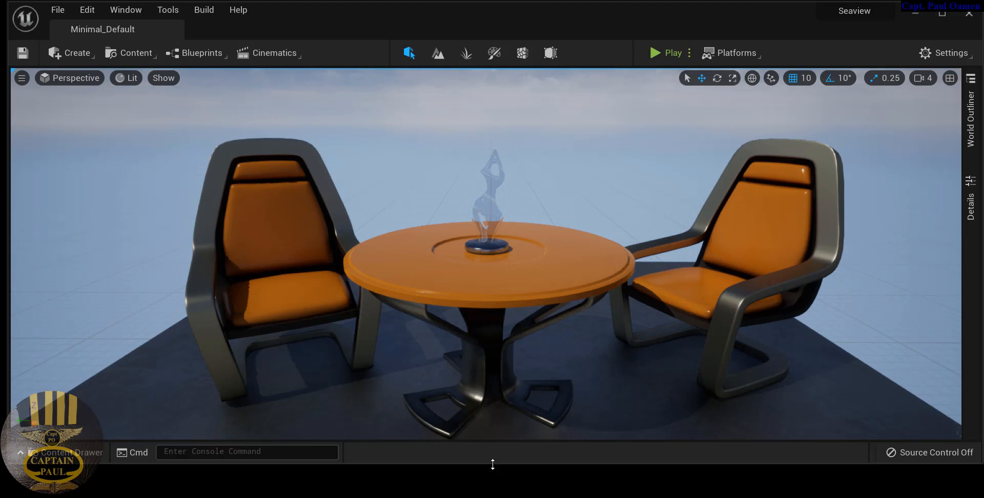
pyautogui.moveTo(493, 465); pyautogui.dragTo(493, 491)
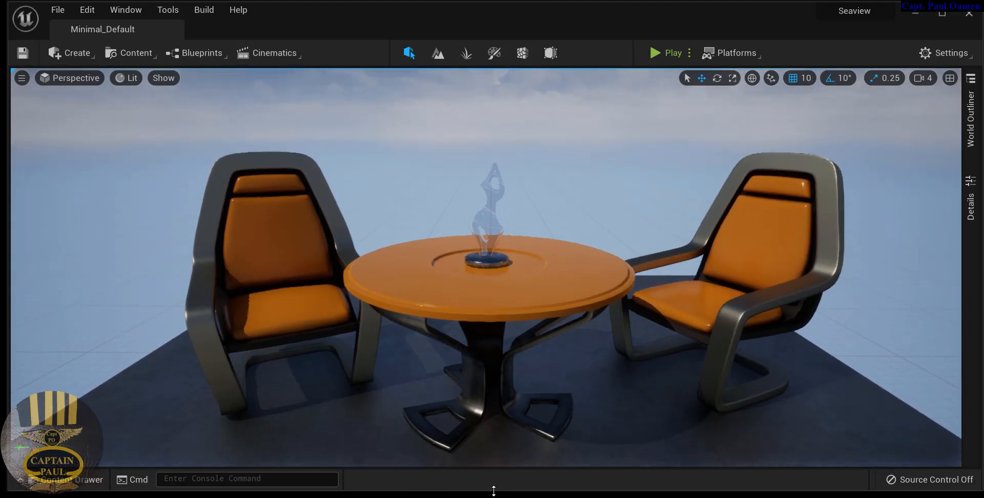
pyautogui.hotkey('ctrl', 'space')
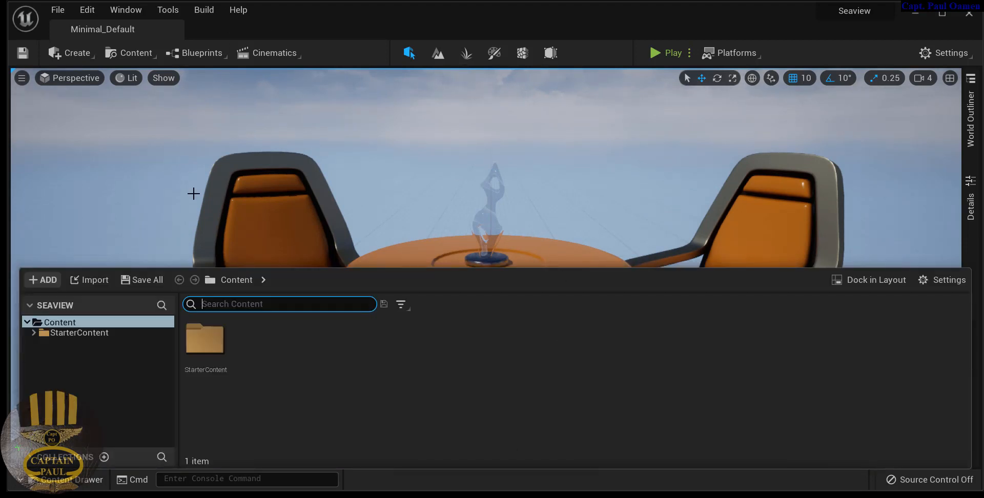
pyautogui.click(263, 187)
pyautogui.click(263, 187)
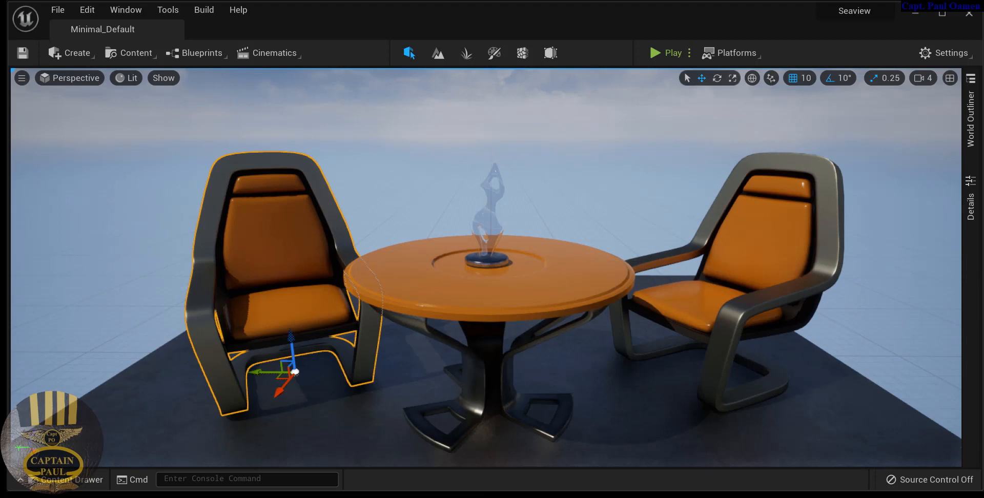
pyautogui.press('Escape')
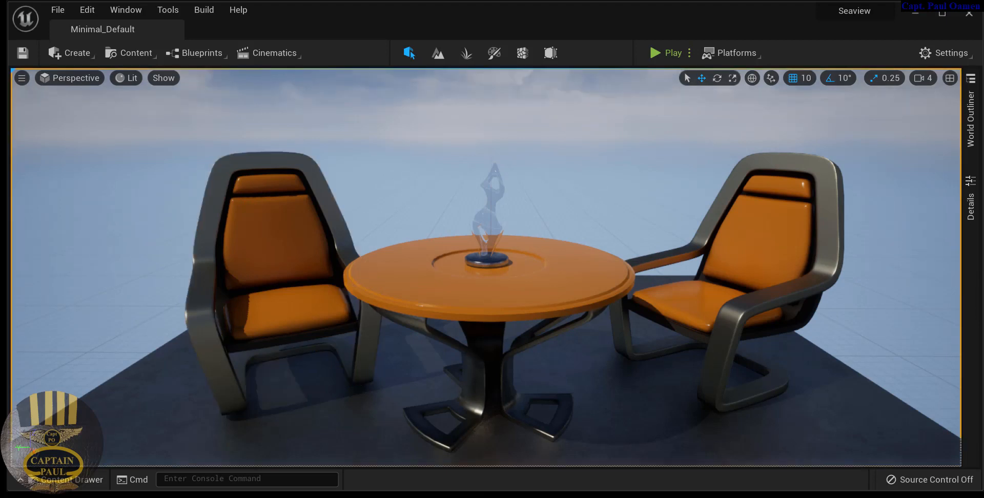
# - Open Content Browser 1 as a separate window to view the project's content, and close it again
pyautogui.click(153, 57)
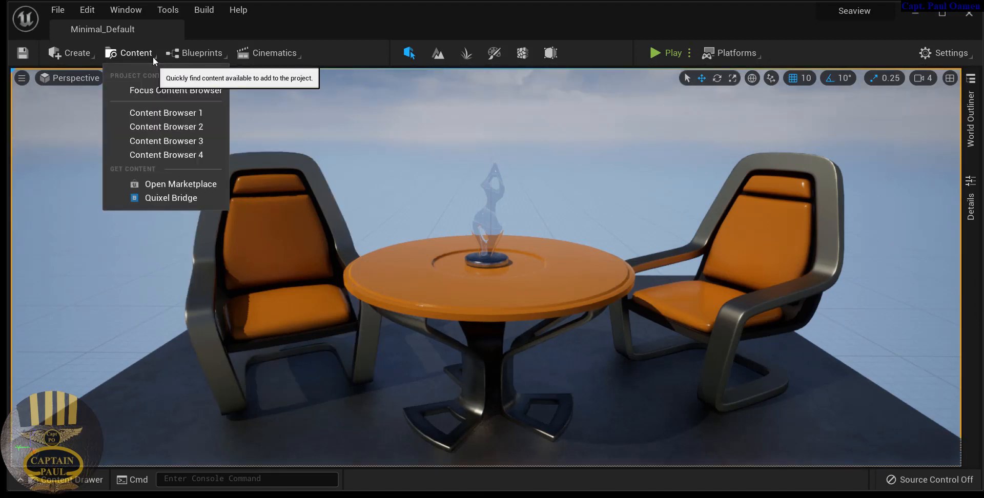
pyautogui.click(149, 113)
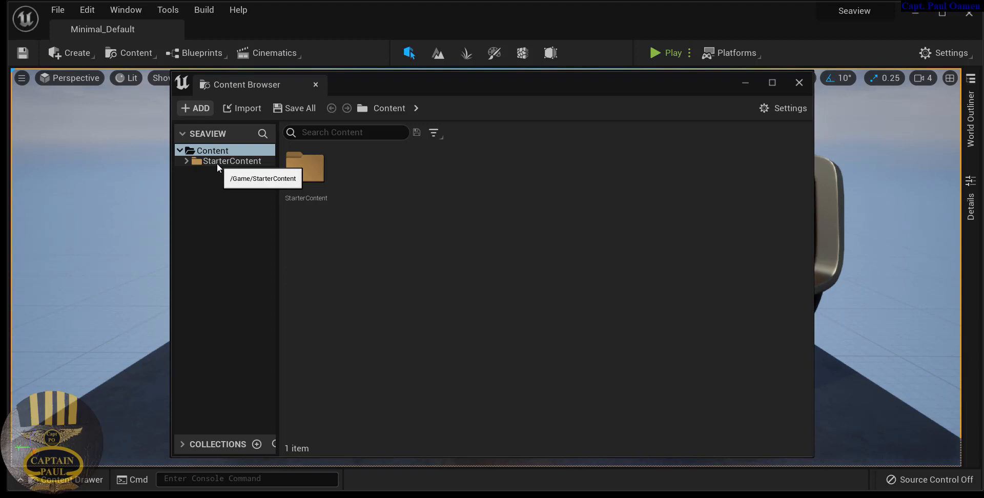
pyautogui.click(799, 83)
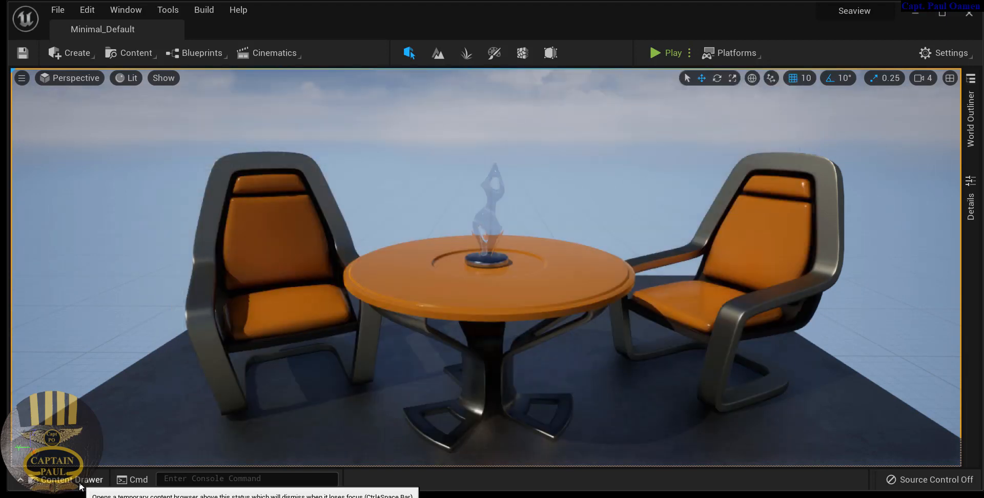
# - Examine the Maps folder inside StarterContent, opening the StarterMap_BuiltData asset and closing it again
pyautogui.click(77, 481)
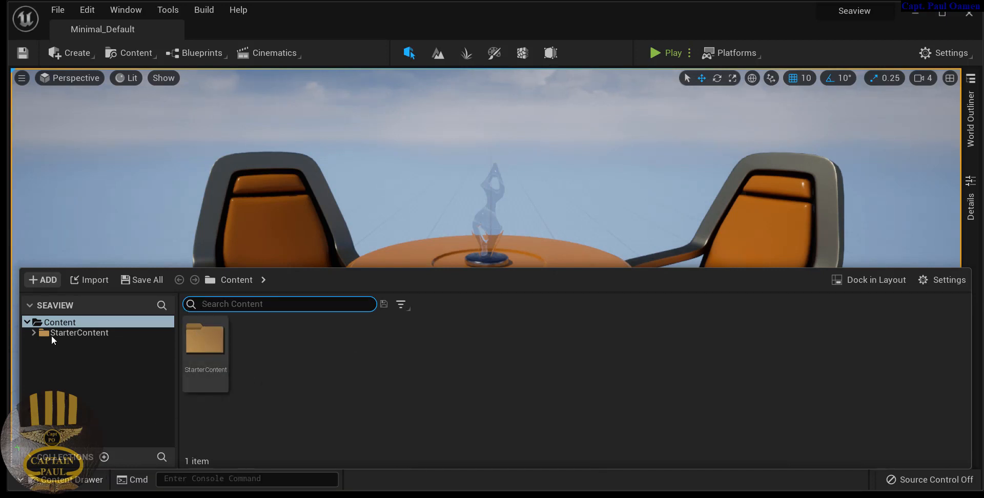
pyautogui.click(211, 350)
pyautogui.doubleClick(211, 350)
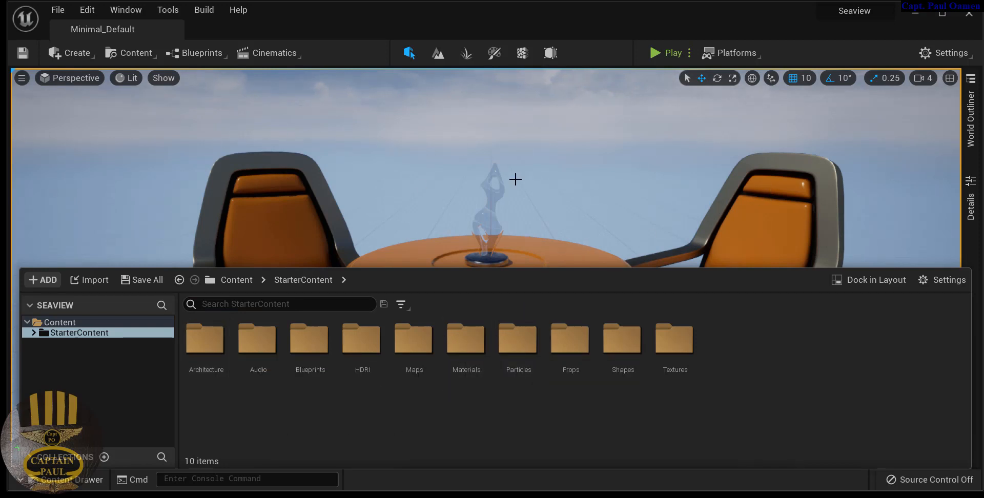
pyautogui.doubleClick(418, 347)
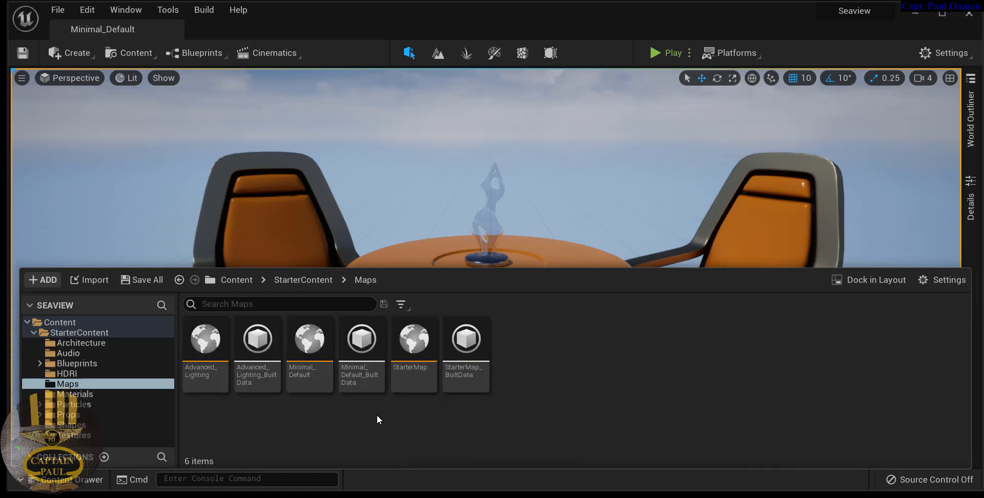
pyautogui.click(305, 349)
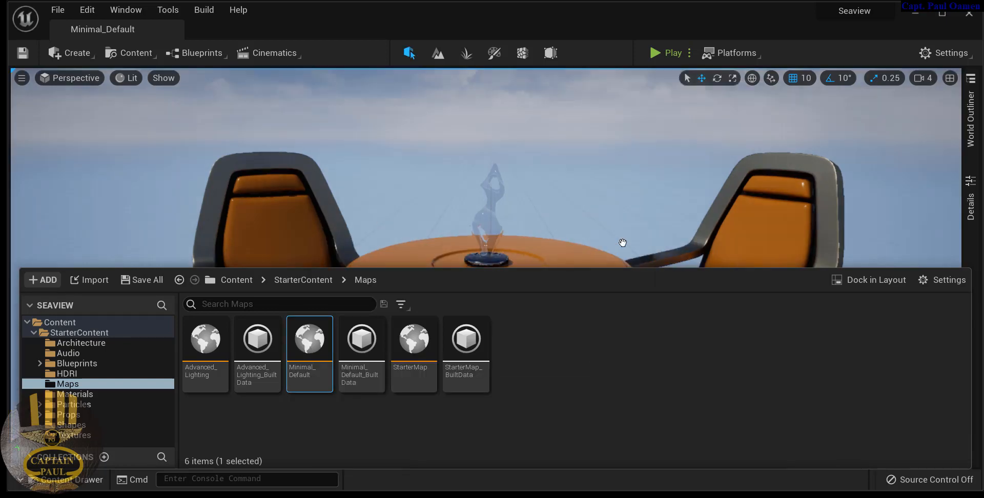
pyautogui.doubleClick(487, 349)
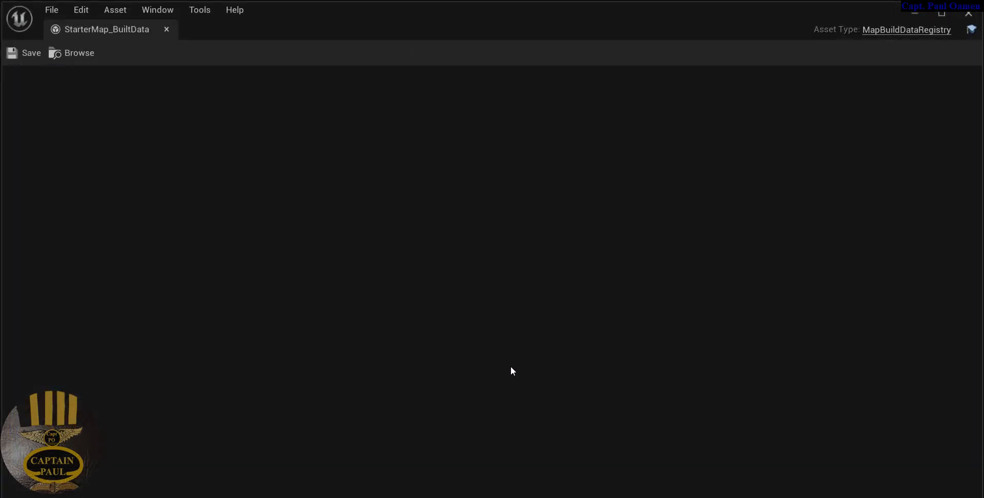
pyautogui.click(166, 29)
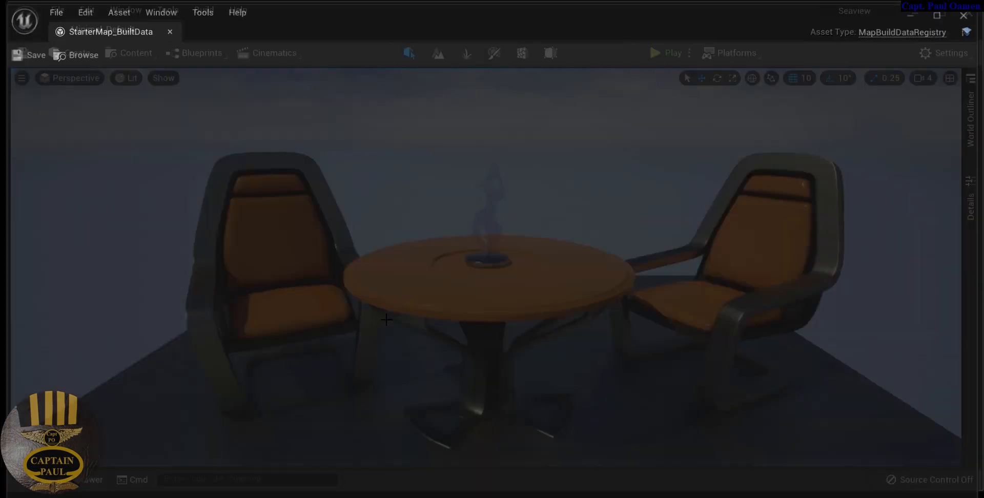
# - Create a new folder named SeaMap inside the StarterContent folder
pyautogui.click(71, 480)
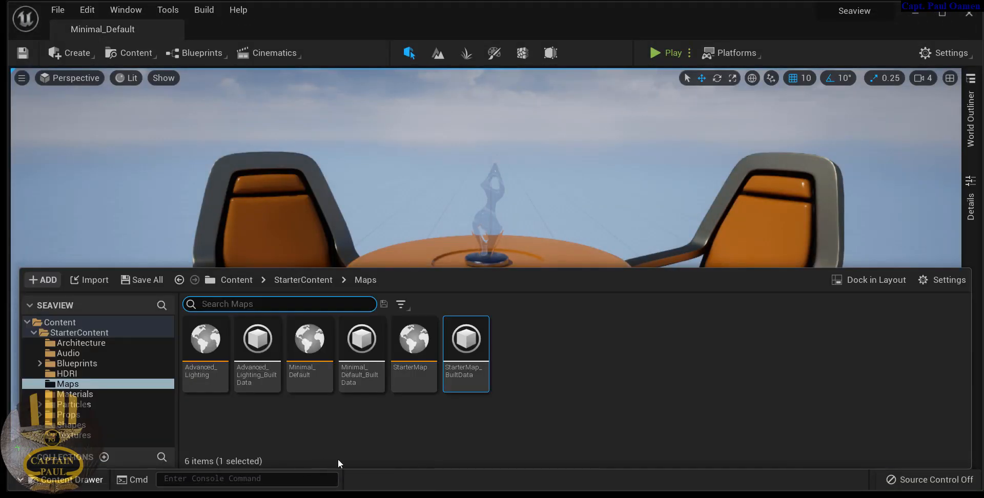
pyautogui.click(77, 332)
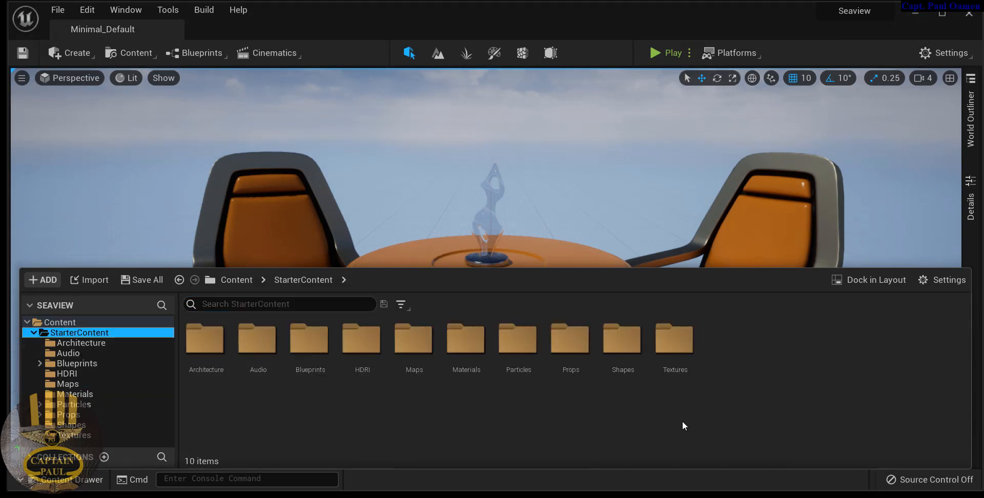
pyautogui.rightClick(748, 376)
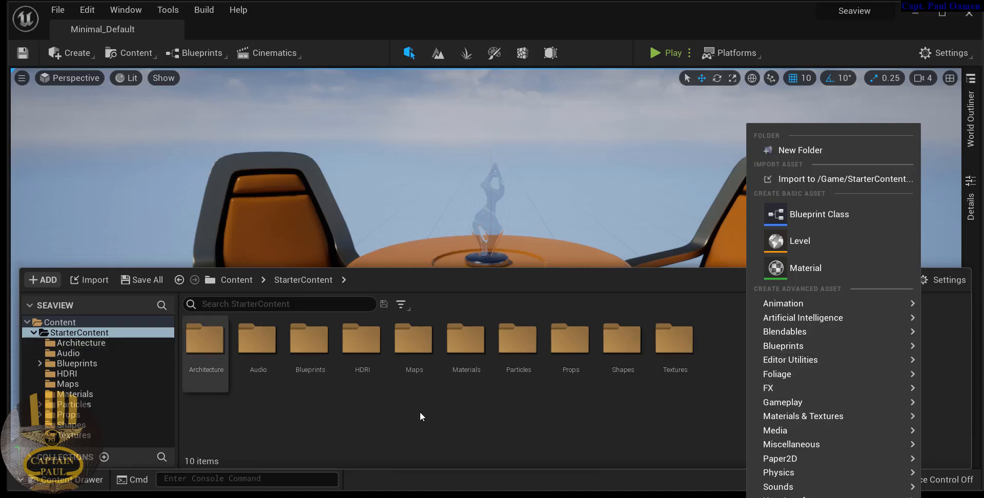
pyautogui.click(801, 150)
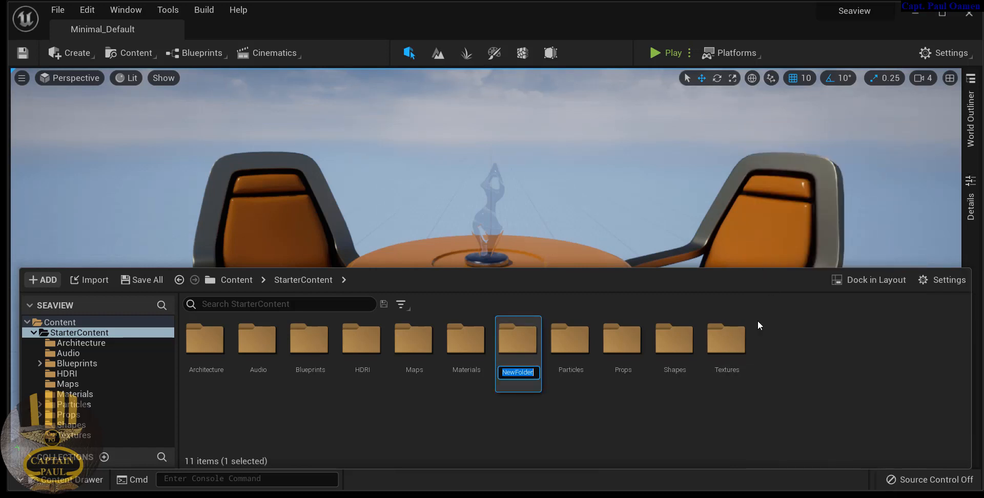
pyautogui.write('SeaMap')
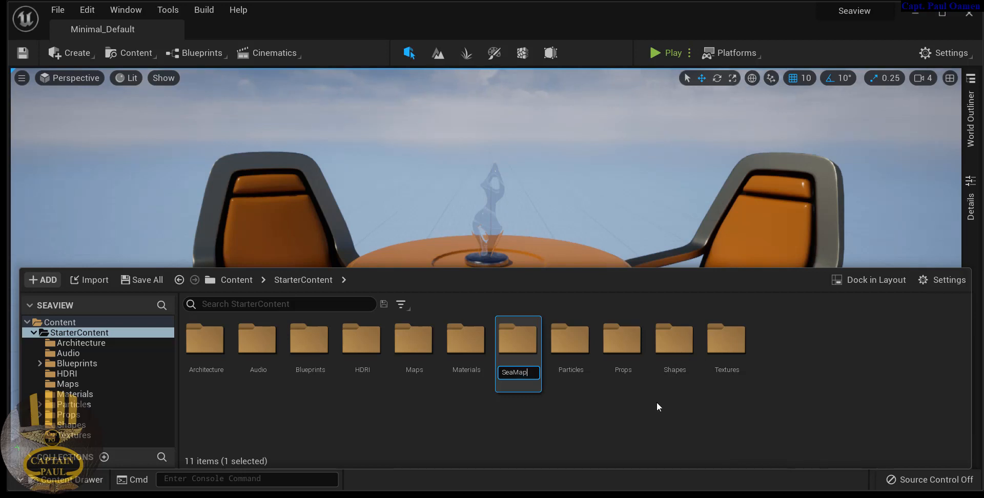
pyautogui.press('Return')
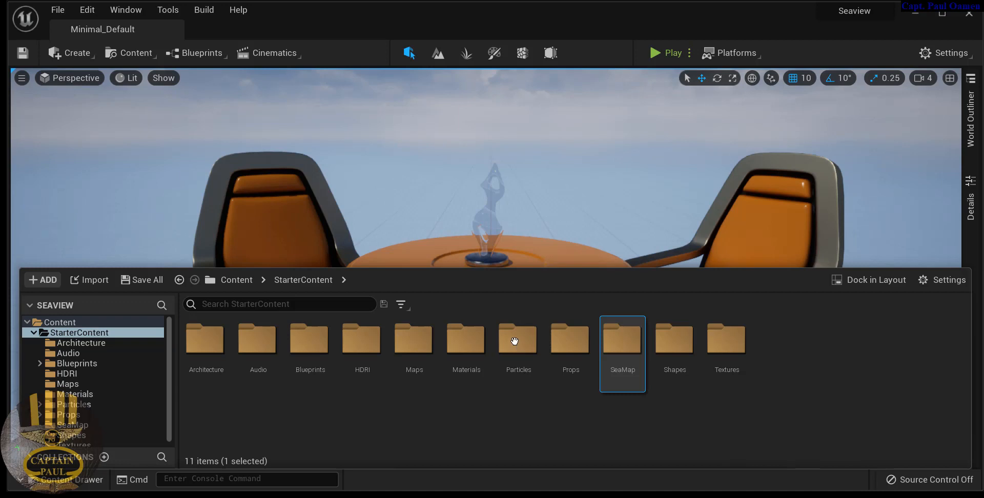
# - Create a level named SeaLandspace inside the SeaMap folder, saving it when opening it
pyautogui.doubleClick(629, 341)
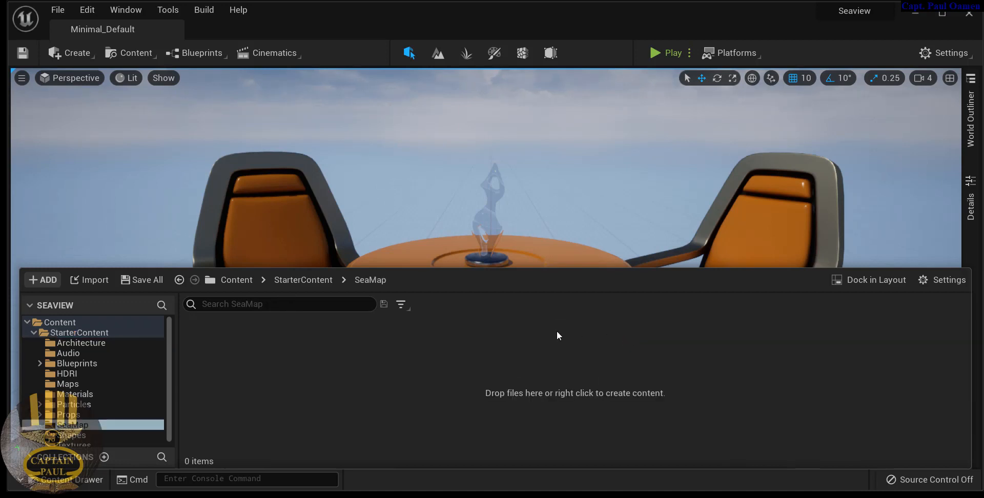
pyautogui.rightClick(430, 334)
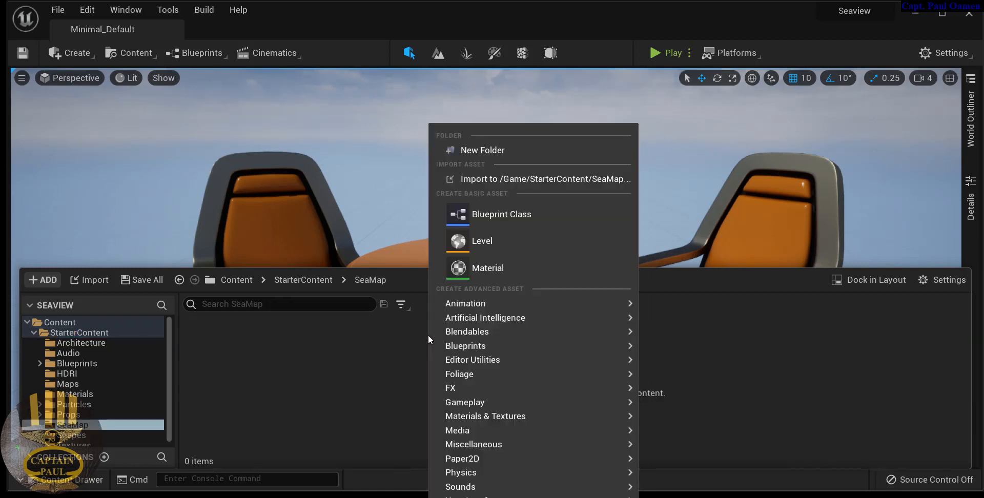
pyautogui.click(479, 245)
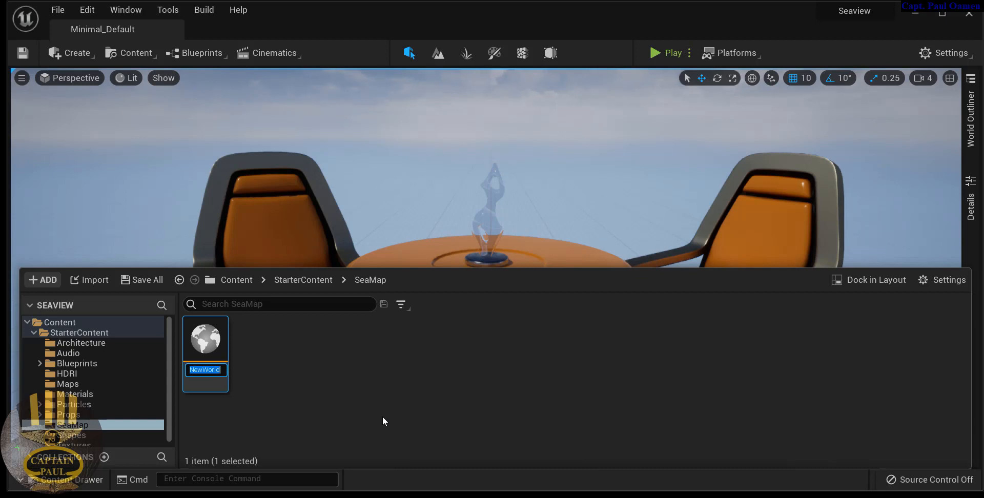
pyautogui.write('SeaL')
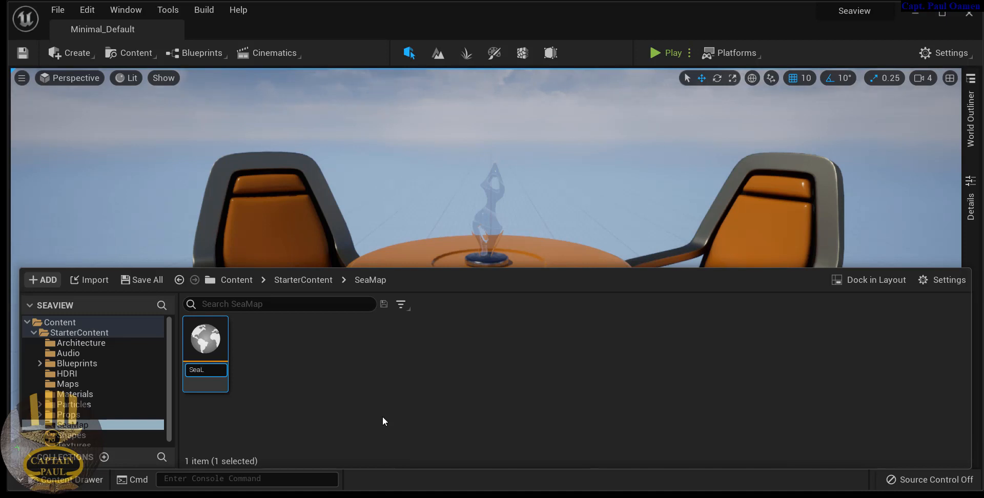
pyautogui.write('andspace')
pyautogui.press('Return')
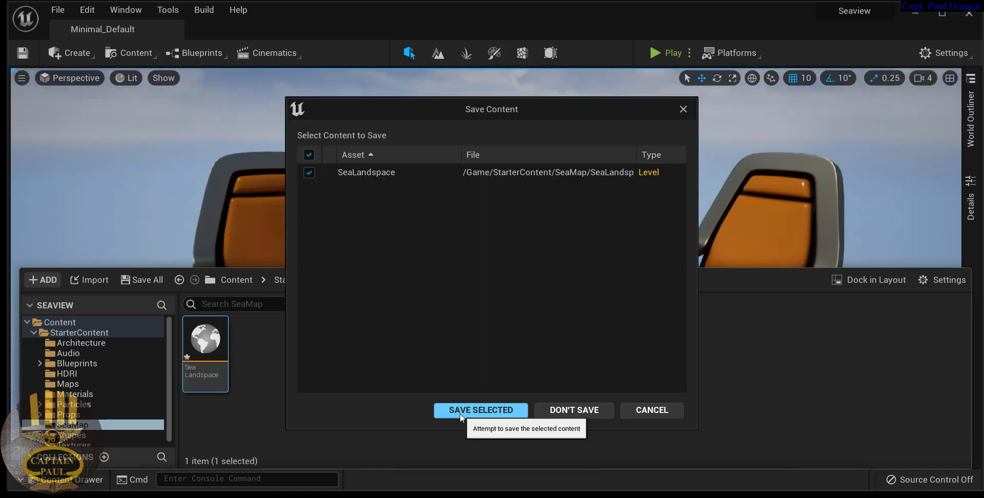
pyautogui.click(460, 414)
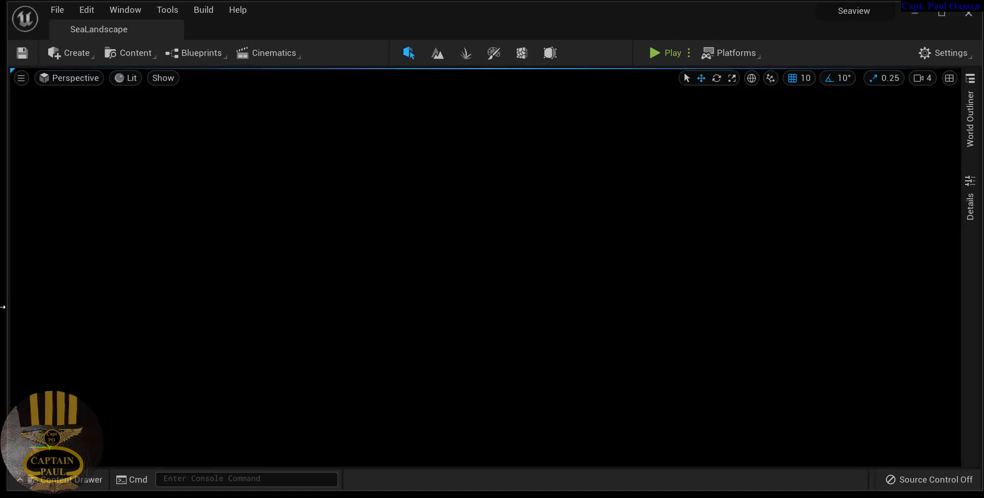
# - Dock the World Outliner and Details panels permanently beside the viewport and narrow them, after stretching the editor window to the screen's edge
pyautogui.moveTo(8, 309); pyautogui.dragTo(2, 306)
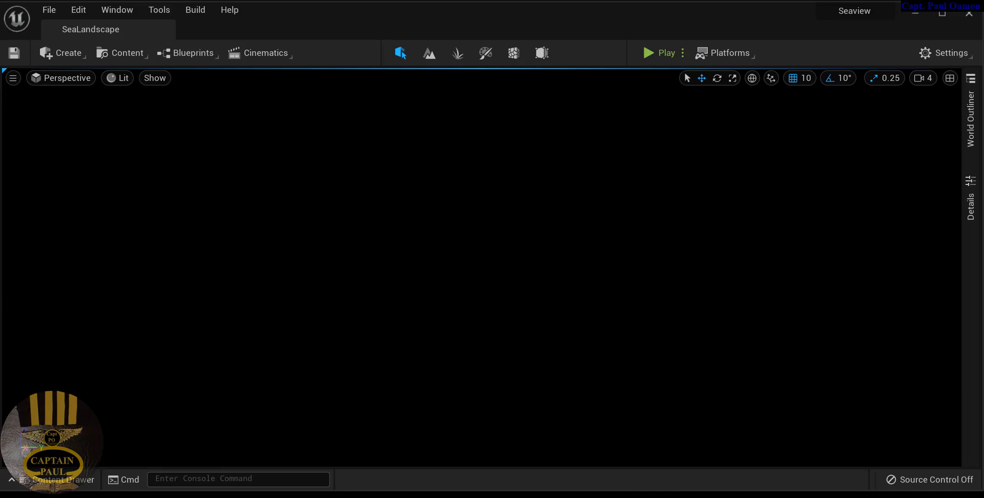
pyautogui.click(977, 143)
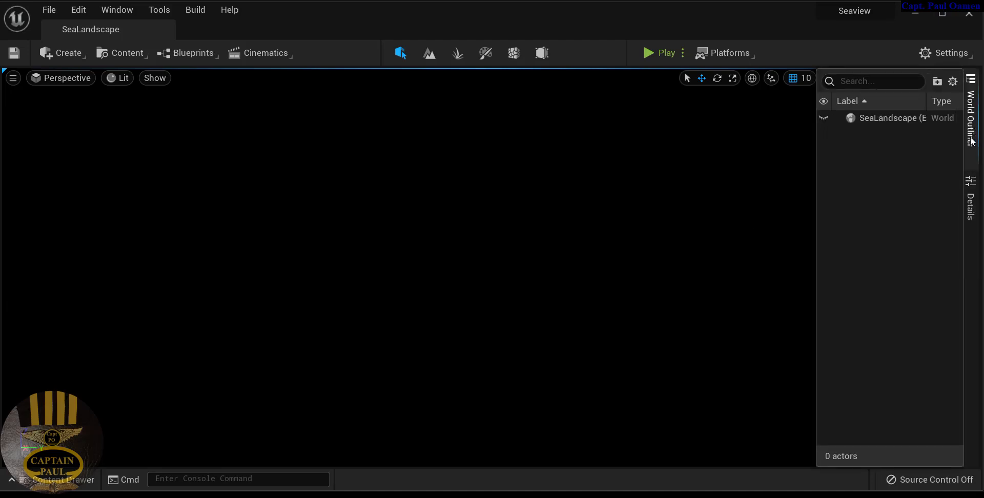
pyautogui.rightClick(977, 145)
pyautogui.click(952, 166)
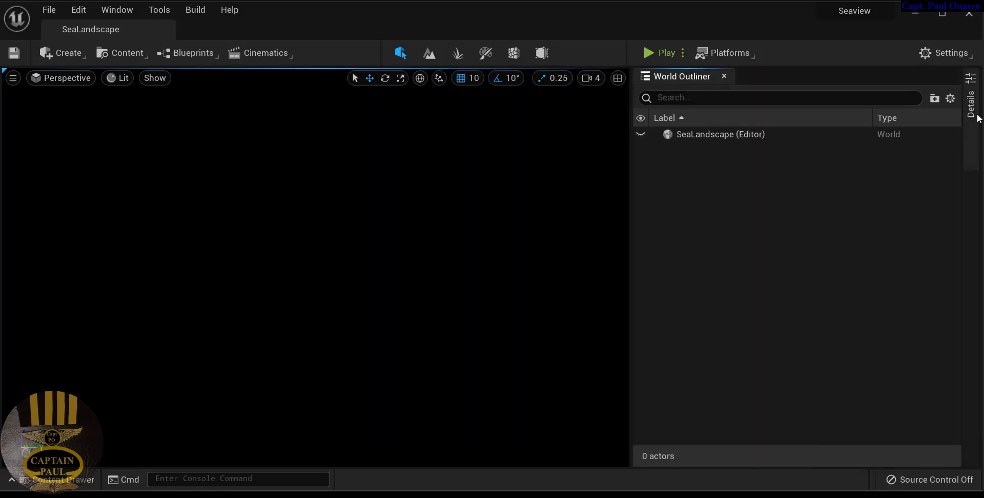
pyautogui.rightClick(970, 108)
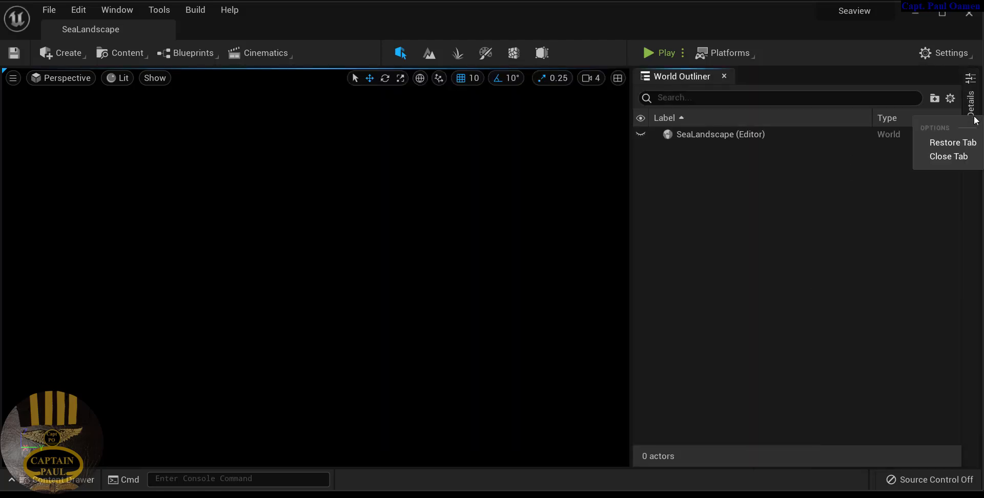
pyautogui.click(954, 144)
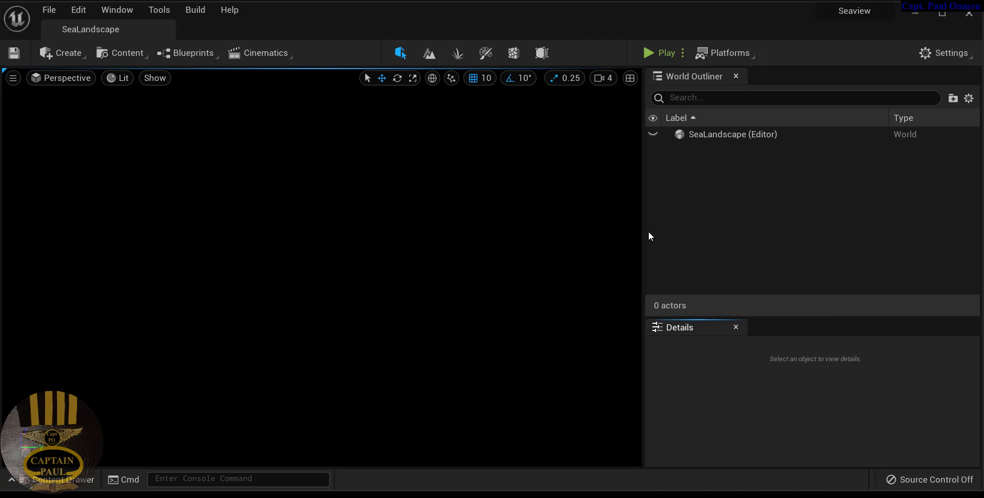
pyautogui.moveTo(655, 234); pyautogui.dragTo(782, 237)
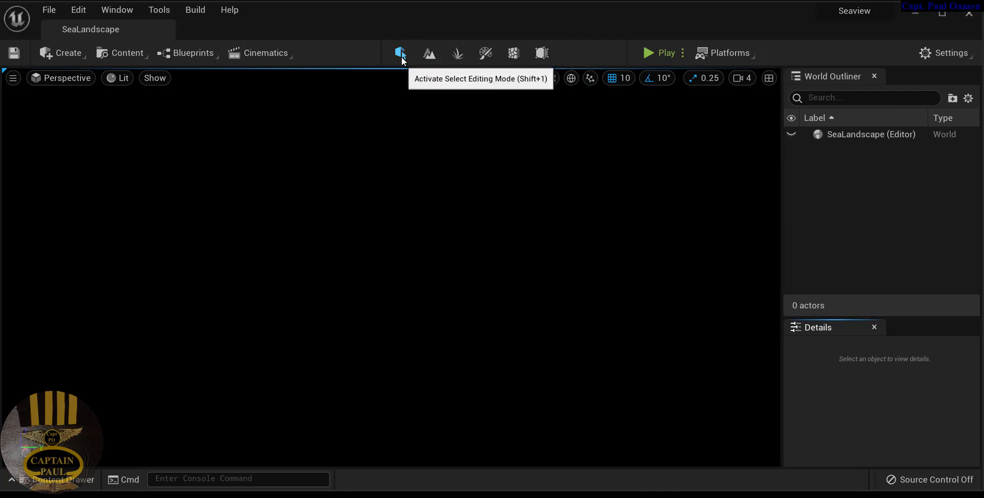
# - Create a new landscape with a 63×63 quads section size, 1×1 section per component and 8×8 components
pyautogui.click(431, 55)
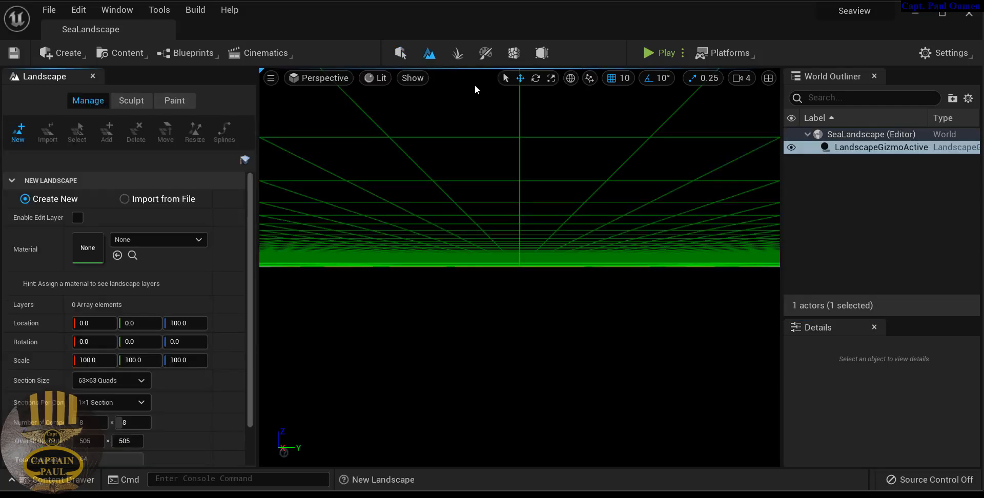
pyautogui.moveTo(510, 119)
pyautogui.mouseDown(button='right')
pyautogui.moveTo(505, 138)
pyautogui.moveTo(515, 95)
pyautogui.moveTo(504, 135)
pyautogui.mouseUp(button='right')
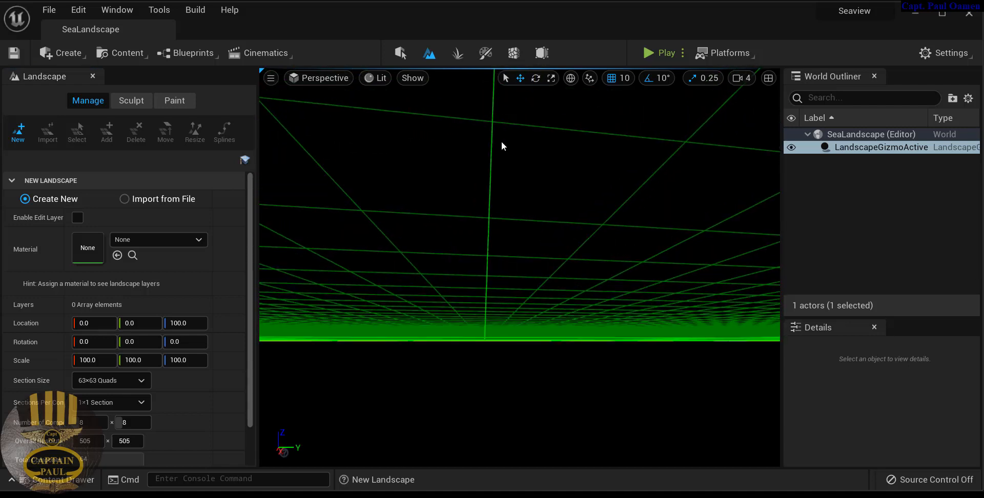
pyautogui.moveTo(548, 230); pyautogui.dragTo(558, 143, button='middle')
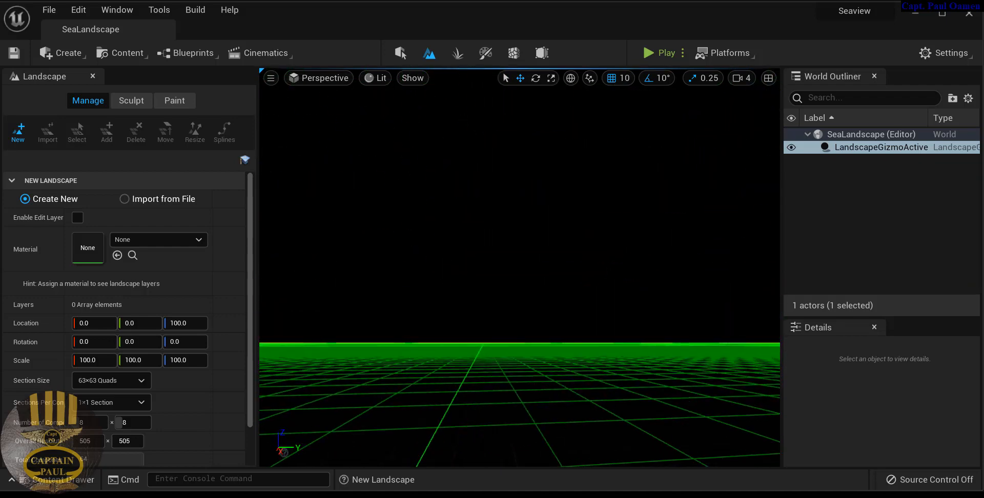
pyautogui.moveTo(540, 321); pyautogui.dragTo(540, 347, button='right')
pyautogui.scroll(1, 550, 353)
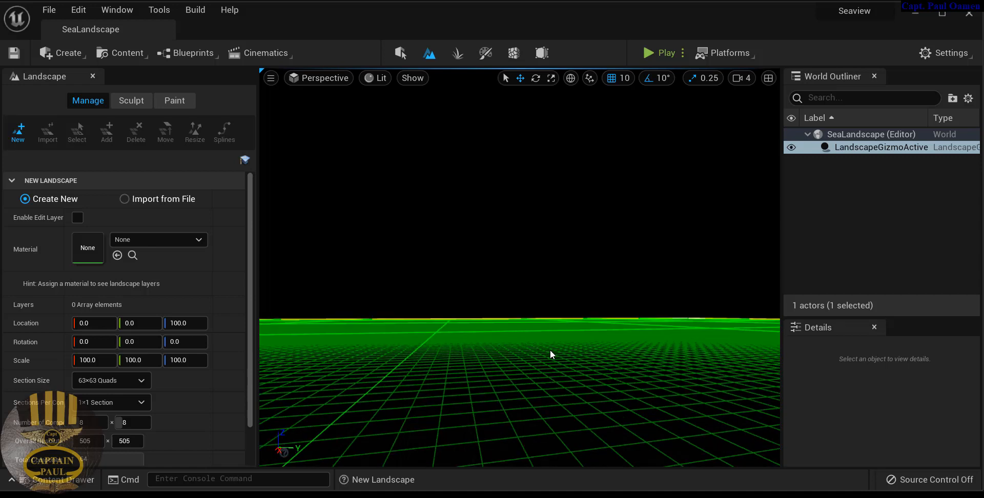
pyautogui.scroll(3, 551, 355)
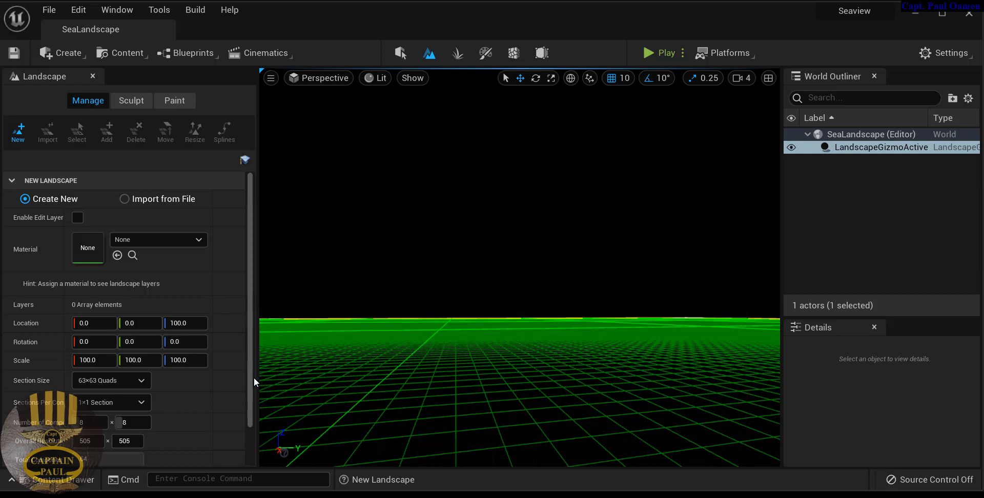
pyautogui.scroll(-1, 248, 385)
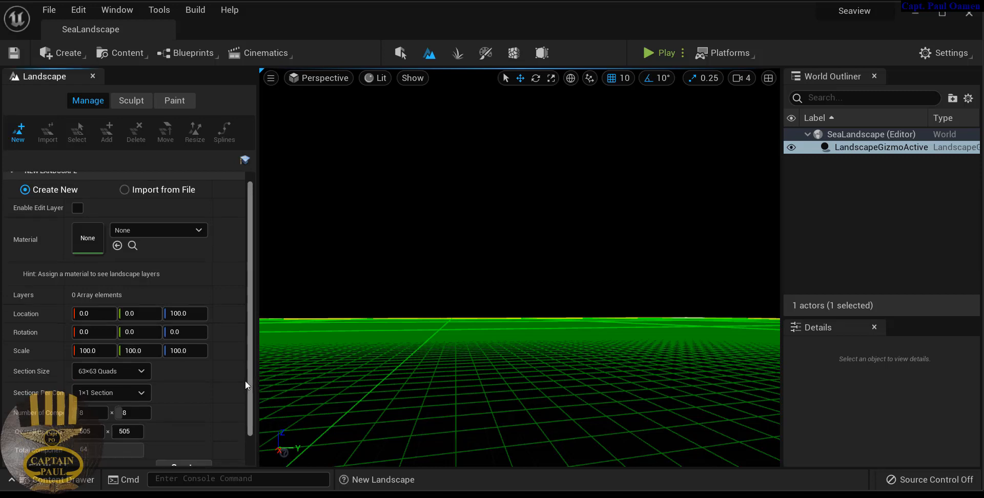
pyautogui.scroll(-2, 244, 389)
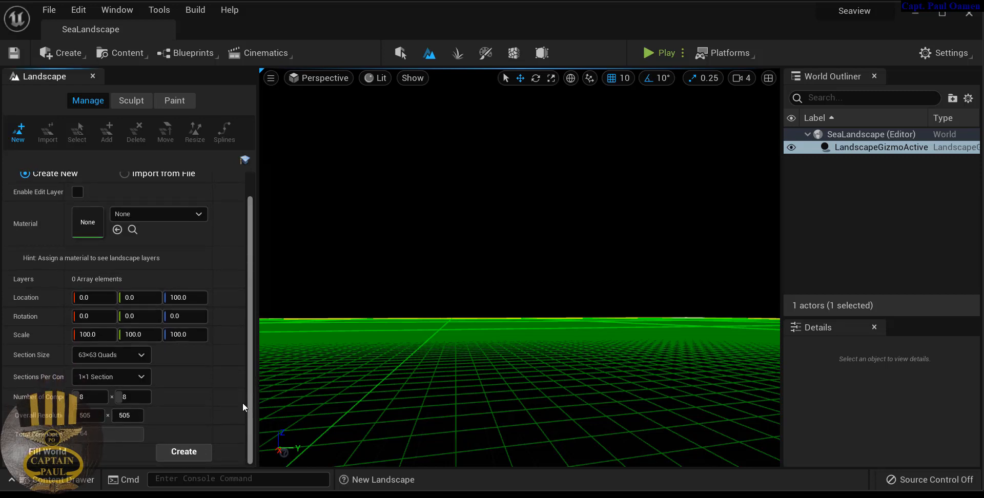
pyautogui.scroll(1, 244, 392)
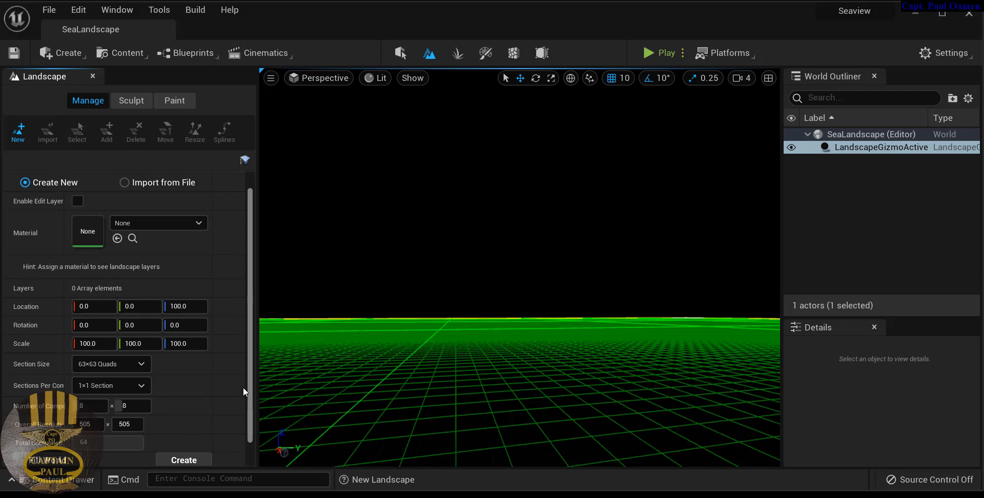
pyautogui.scroll(-1, 244, 392)
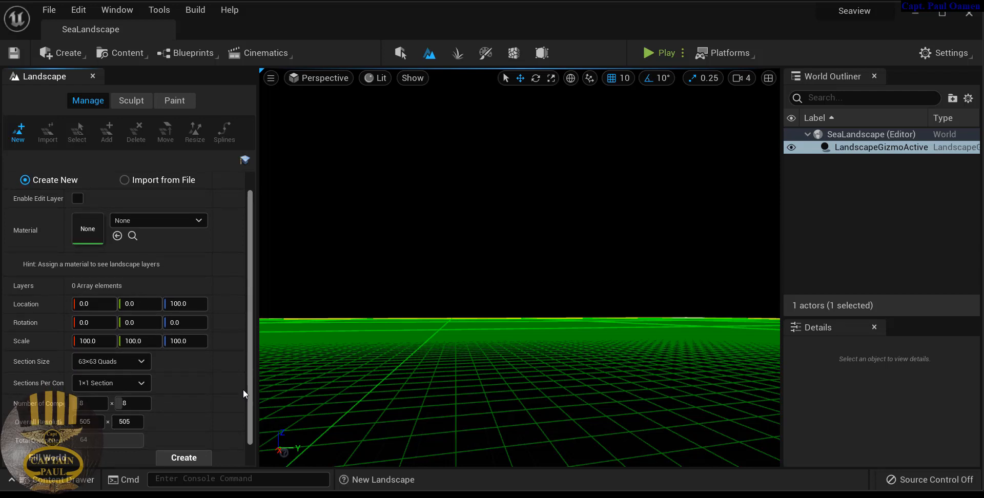
pyautogui.scroll(-1, 216, 425)
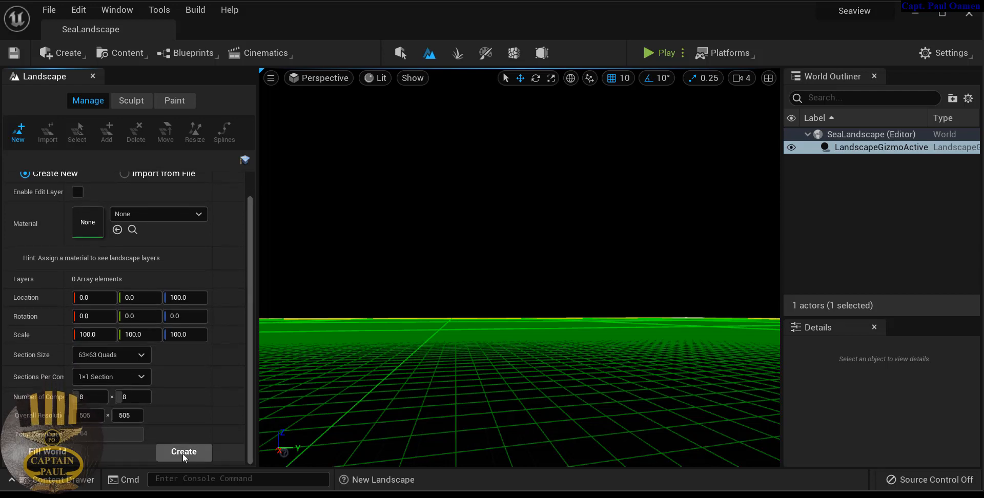
pyautogui.click(183, 454)
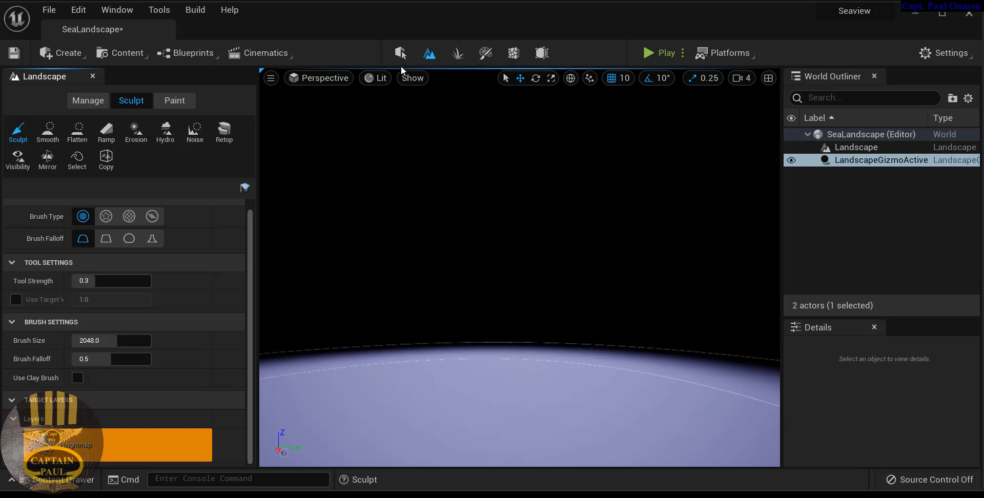
# - Return to Select mode, place a Directional Light on the landscape and raise it to a height of about 2940
pyautogui.click(401, 52)
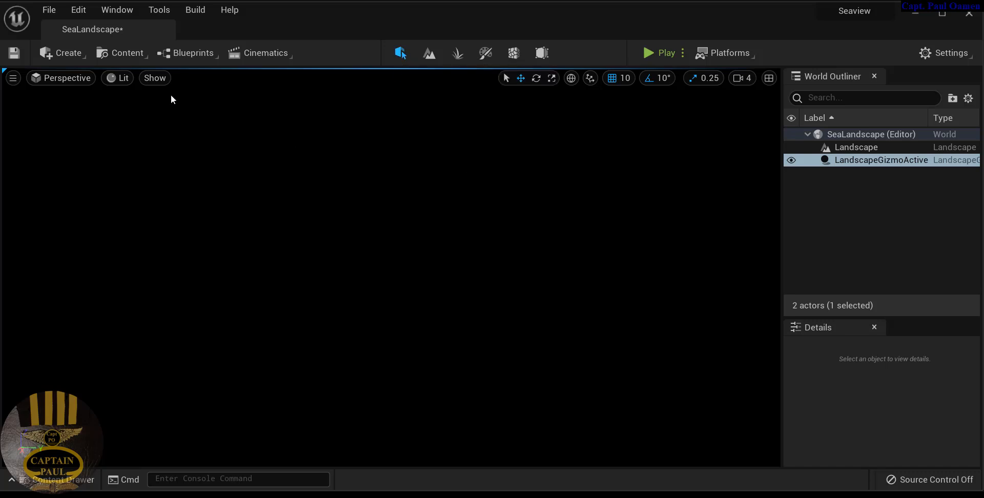
pyautogui.click(84, 58)
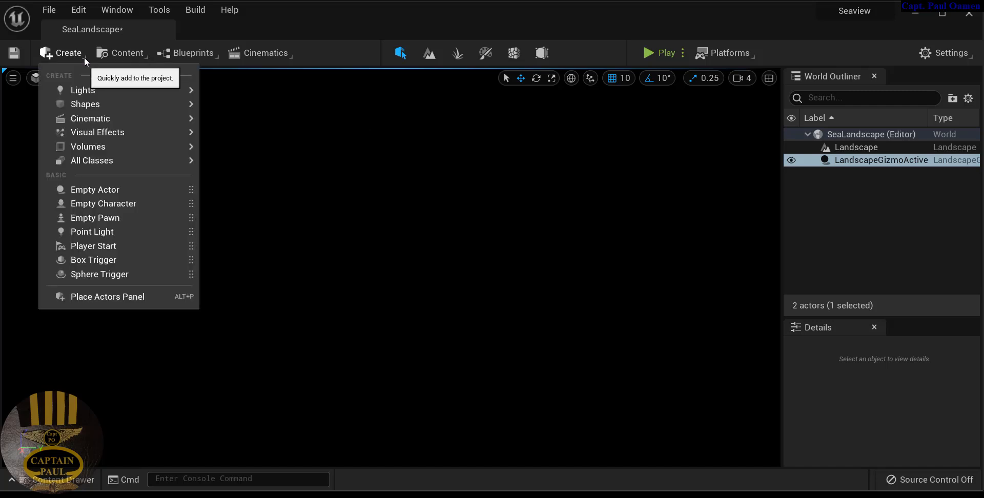
pyautogui.moveTo(80, 91)
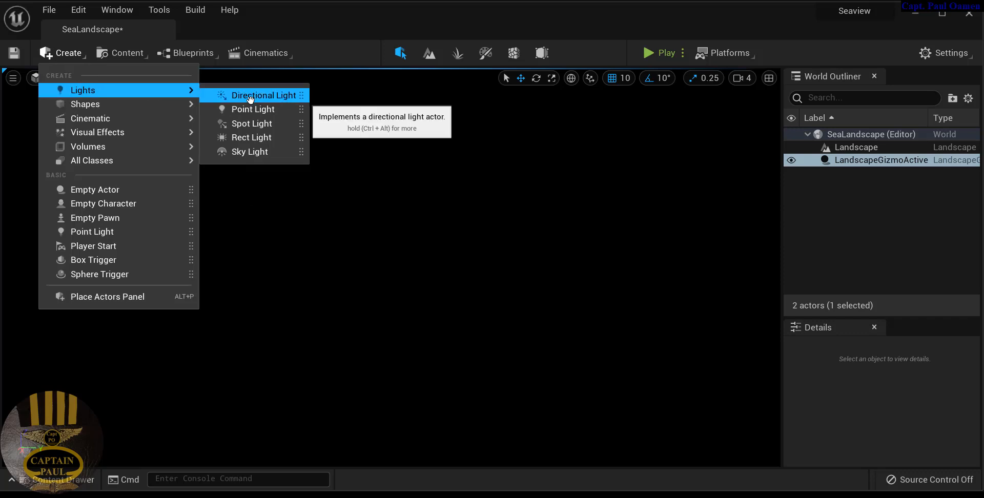
pyautogui.moveTo(250, 99); pyautogui.dragTo(430, 344)
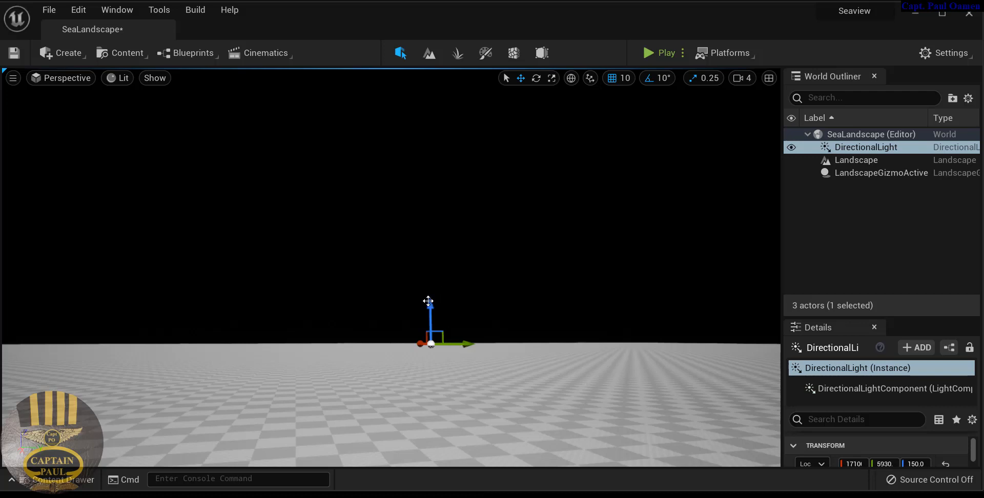
pyautogui.moveTo(427, 296); pyautogui.dragTo(441, 235)
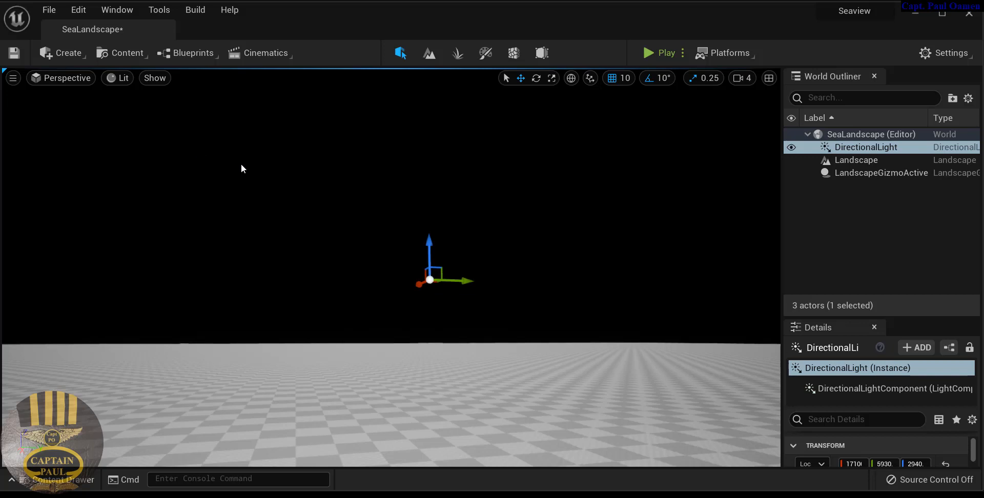
# - Place a Sky Atmosphere visual effect in the level just above the landscape's horizon
pyautogui.click(82, 55)
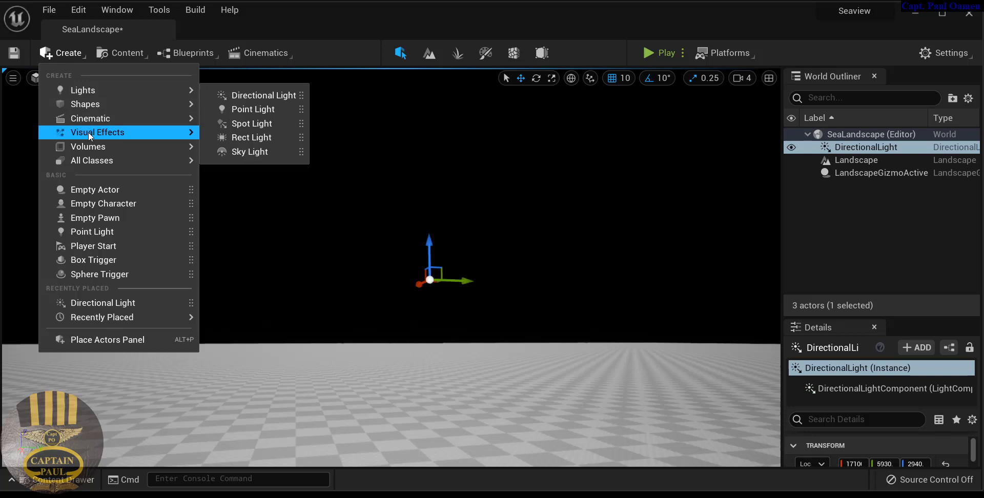
pyautogui.moveTo(88, 134)
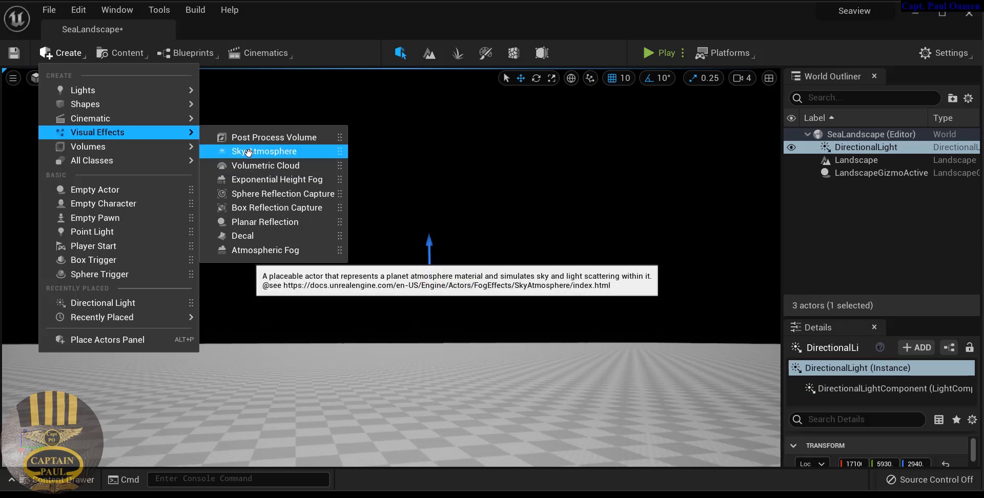
pyautogui.moveTo(249, 151); pyautogui.dragTo(429, 325)
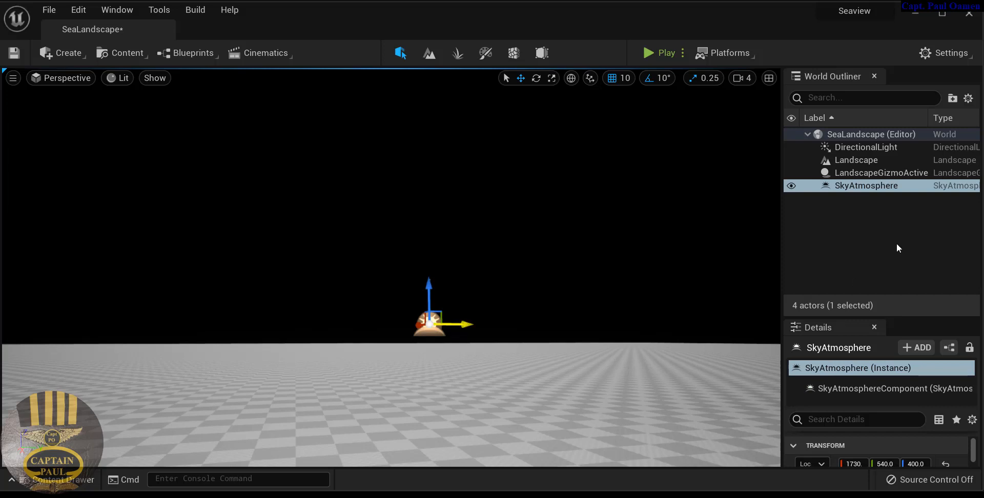
# - Set the Directional Light's mobility to Movable, enlarging the Details panel to show its transform settings
pyautogui.click(866, 148)
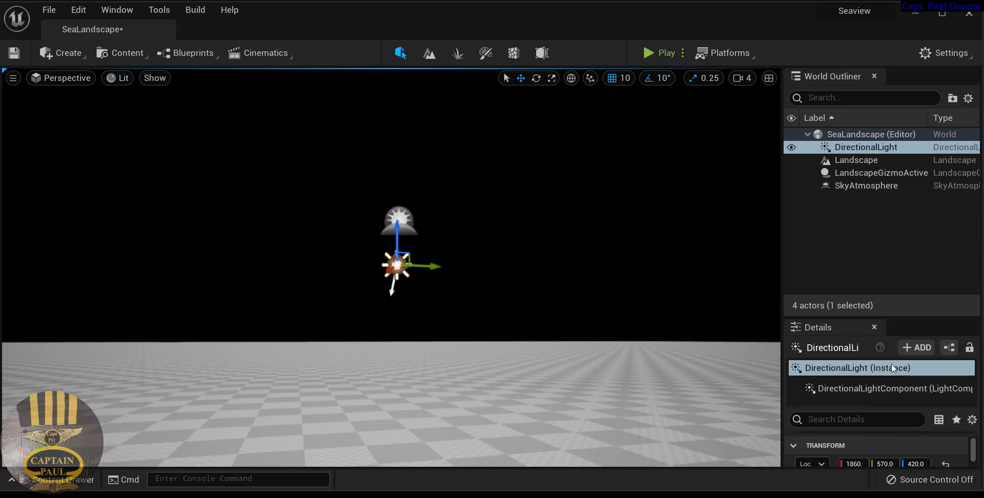
pyautogui.moveTo(903, 316); pyautogui.dragTo(903, 218)
pyautogui.click(873, 319)
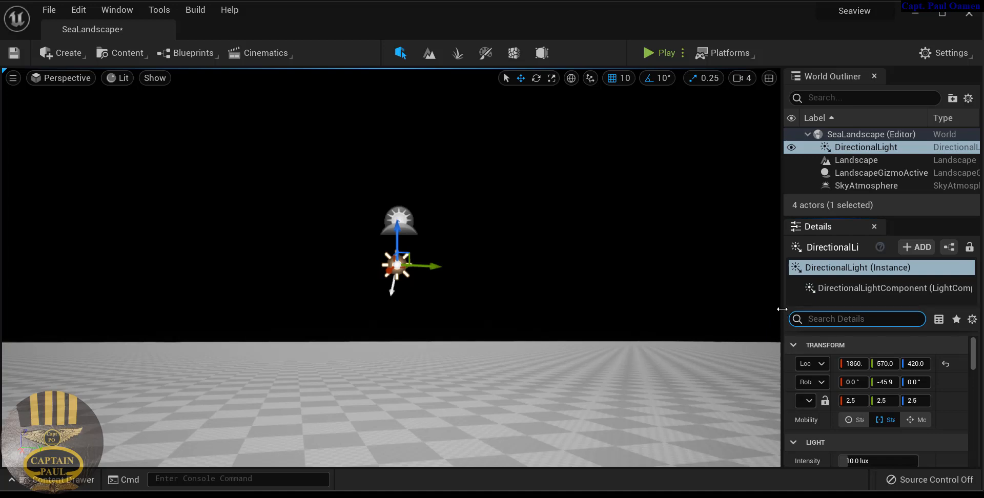
pyautogui.moveTo(783, 310); pyautogui.dragTo(686, 299)
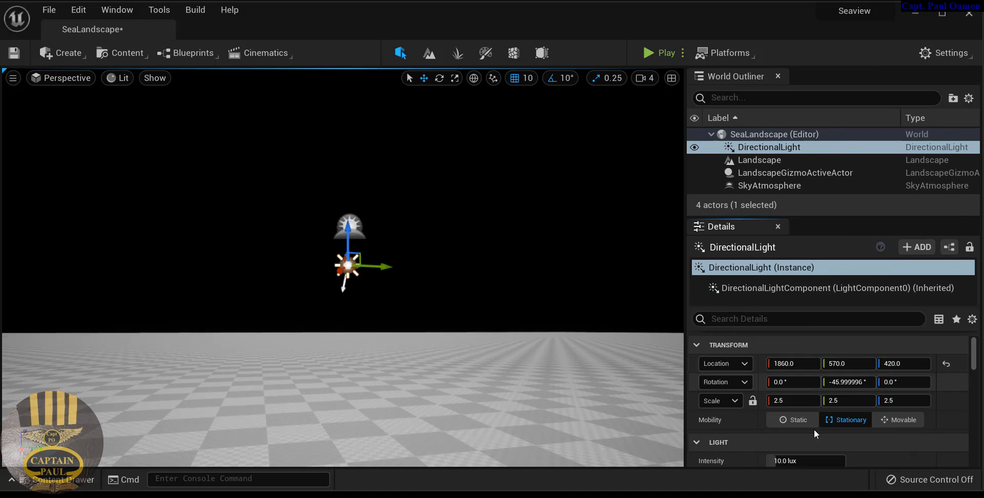
pyautogui.click(901, 421)
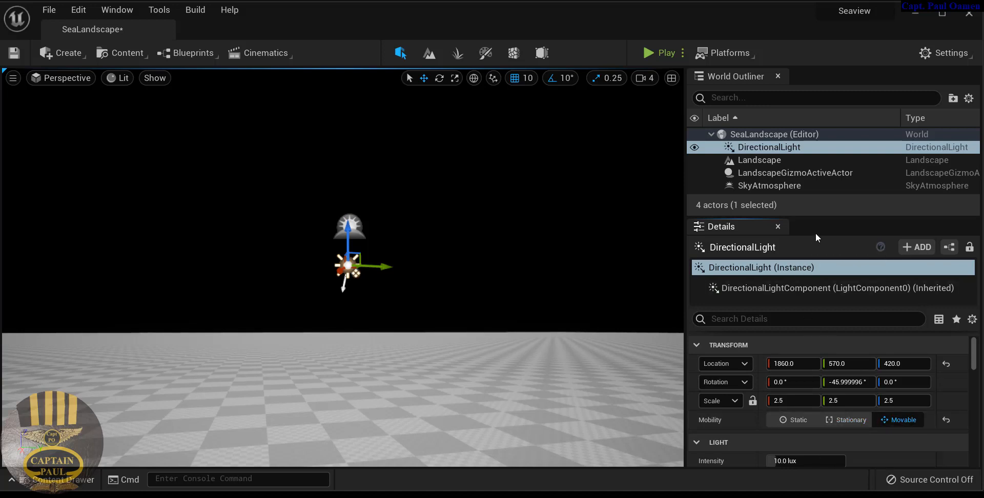
# - Enable Atmosphere Sun Light on the Directional Light and nudge the light slightly sideways along its Y axis
pyautogui.click(728, 323)
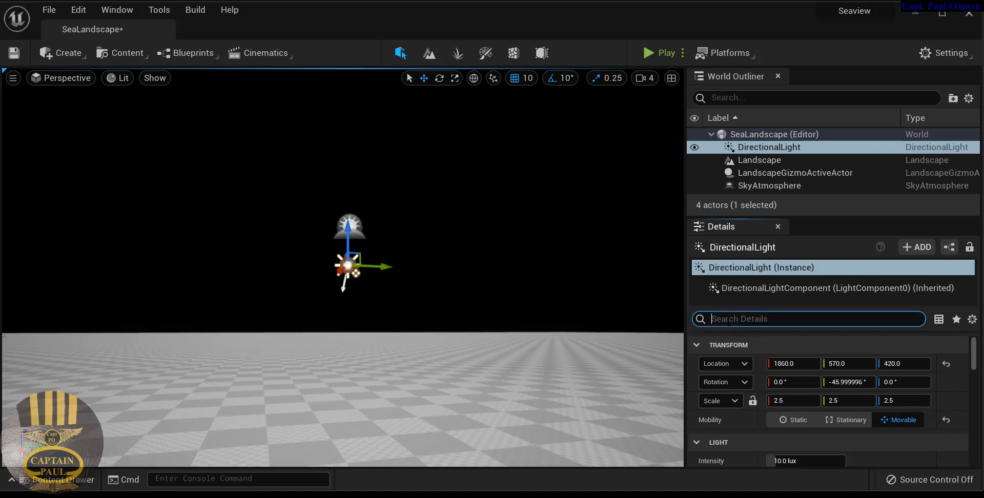
pyautogui.write('At')
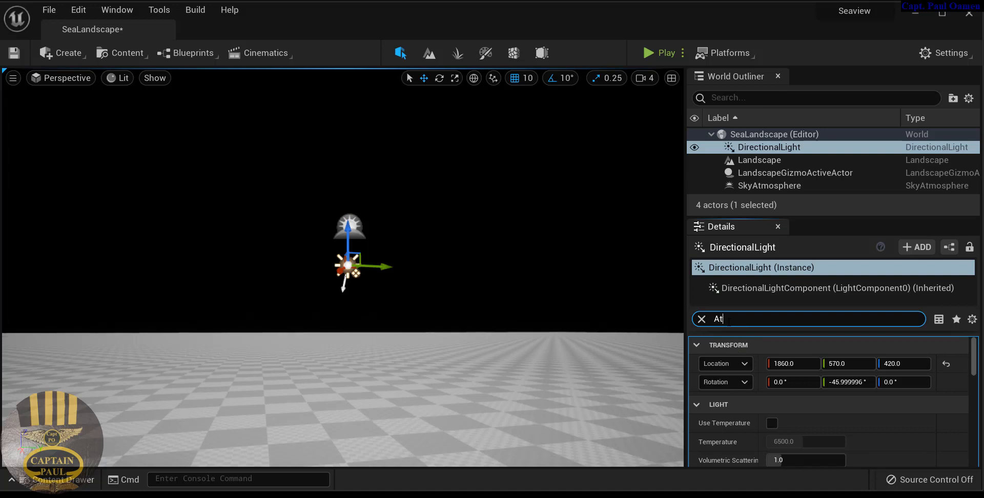
pyautogui.write('mo')
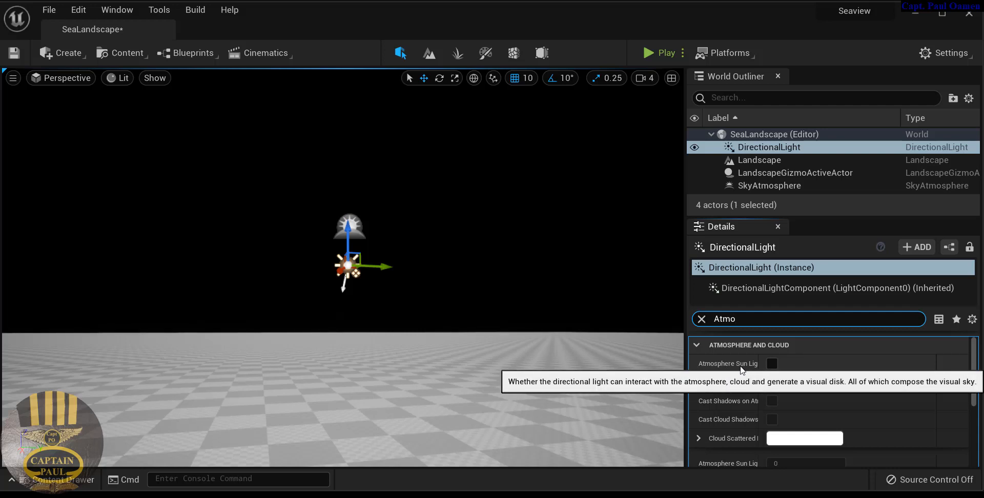
pyautogui.click(771, 365)
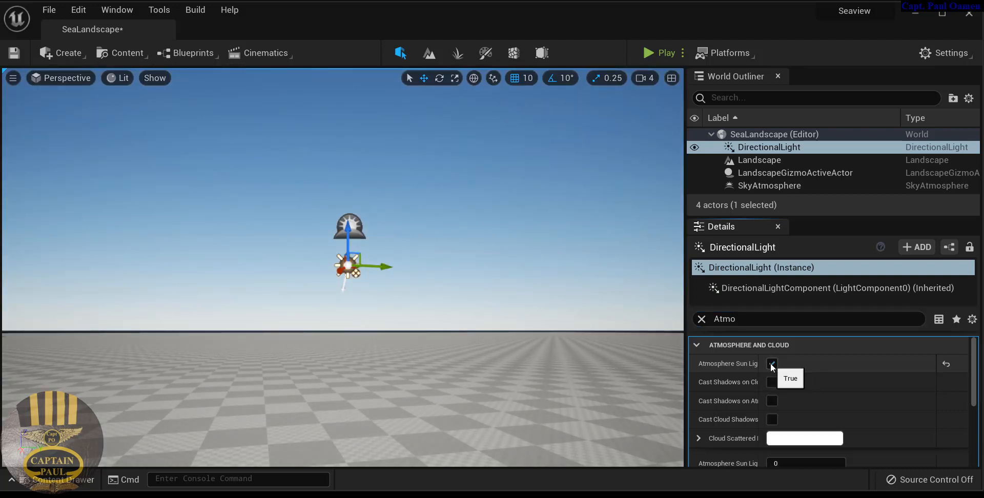
pyautogui.click(771, 365)
pyautogui.click(771, 365)
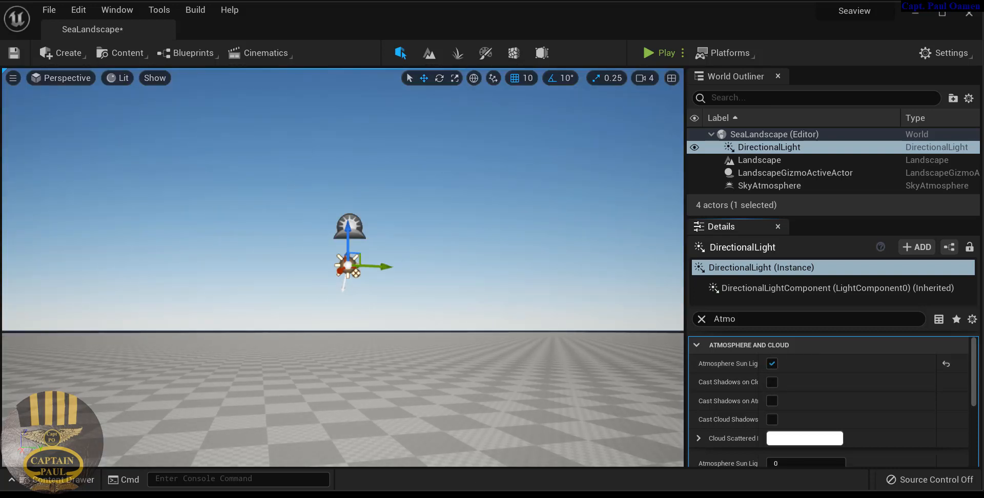
pyautogui.moveTo(382, 266); pyautogui.dragTo(386, 266)
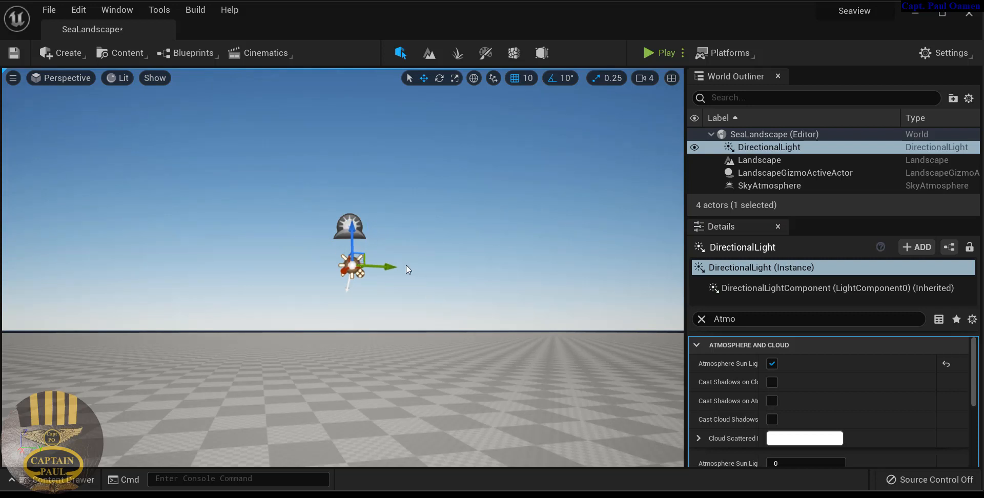
# - Place a Volumetric Cloud visual effect in the level beside the Directional Light
pyautogui.click(84, 56)
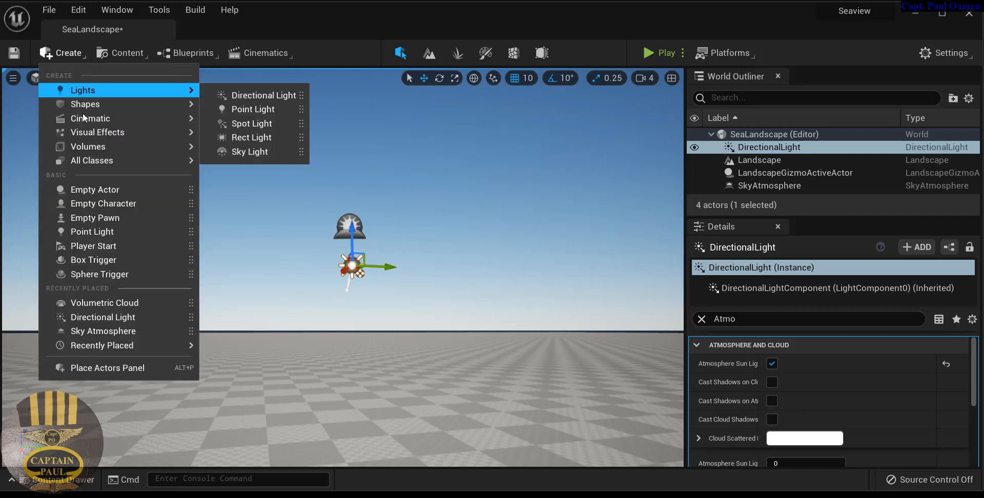
pyautogui.moveTo(80, 133)
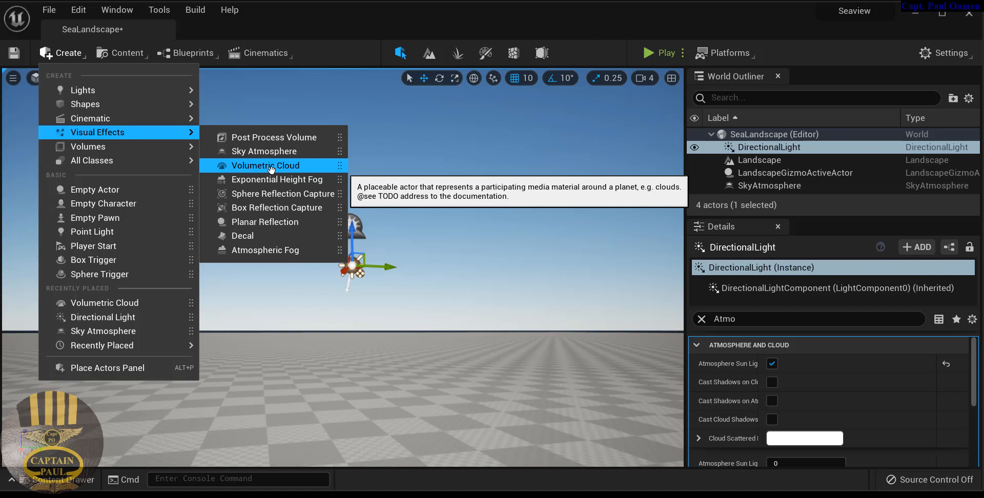
pyautogui.click(204, 270)
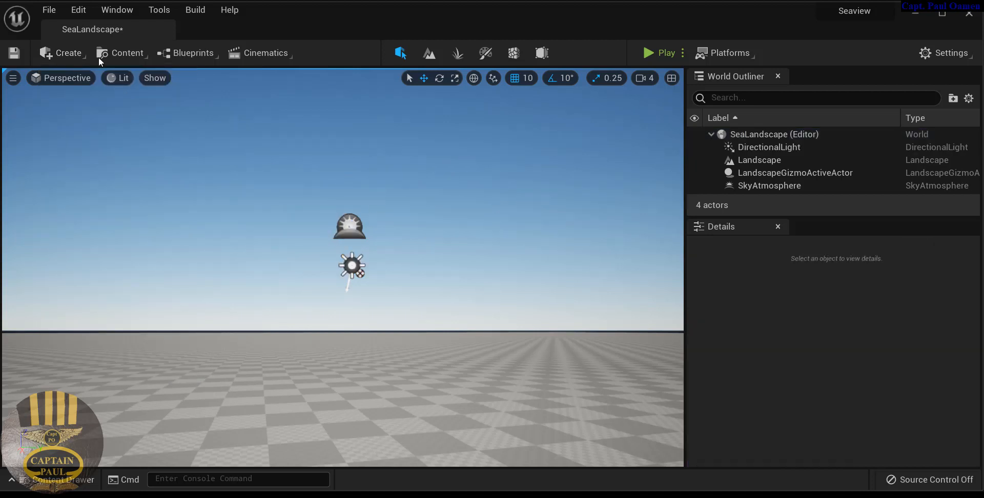
pyautogui.click(79, 55)
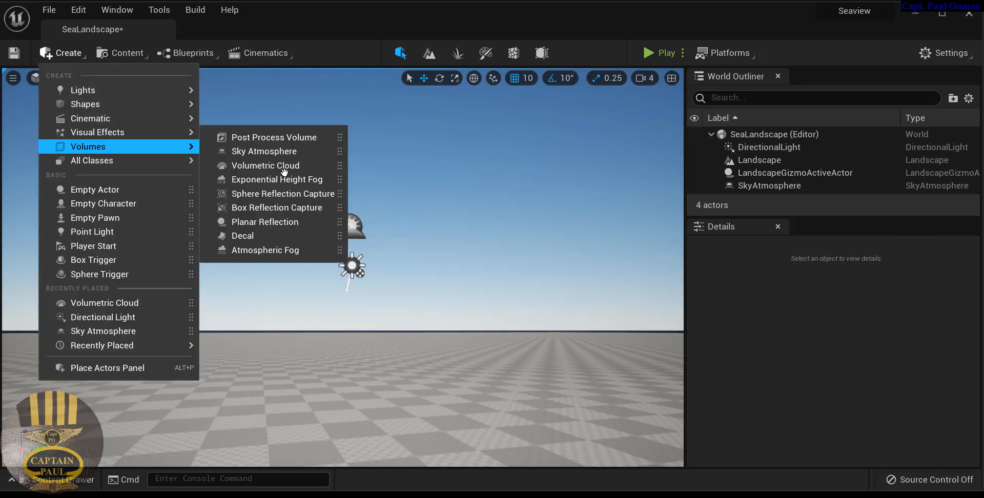
pyautogui.click(284, 166)
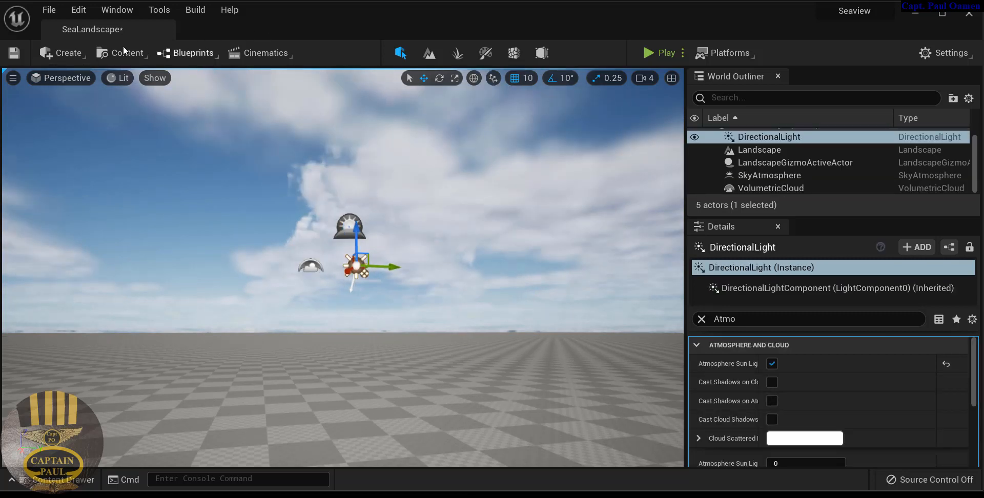
# - Place a Sky Light at the landscape's horizon, a short distance from the Directional Light on the side opposite the Volumetric Cloud
pyautogui.click(86, 57)
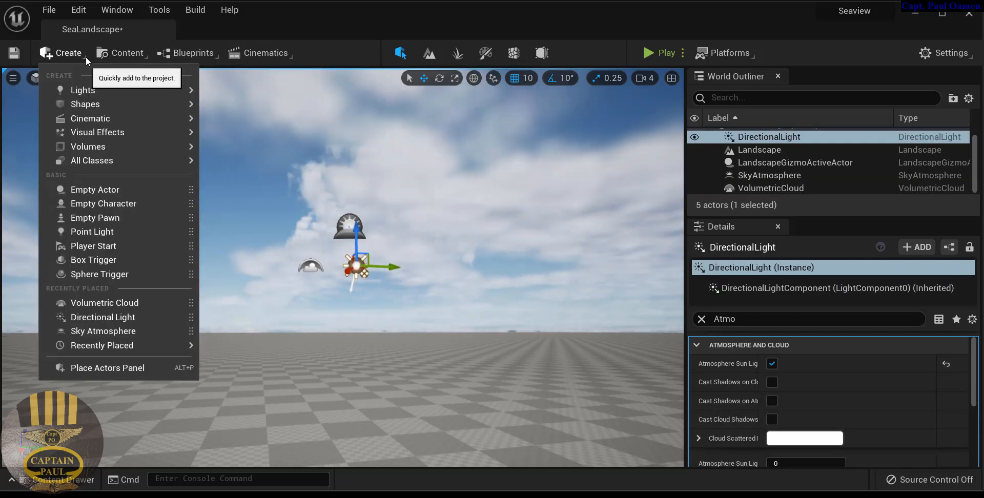
pyautogui.moveTo(85, 132)
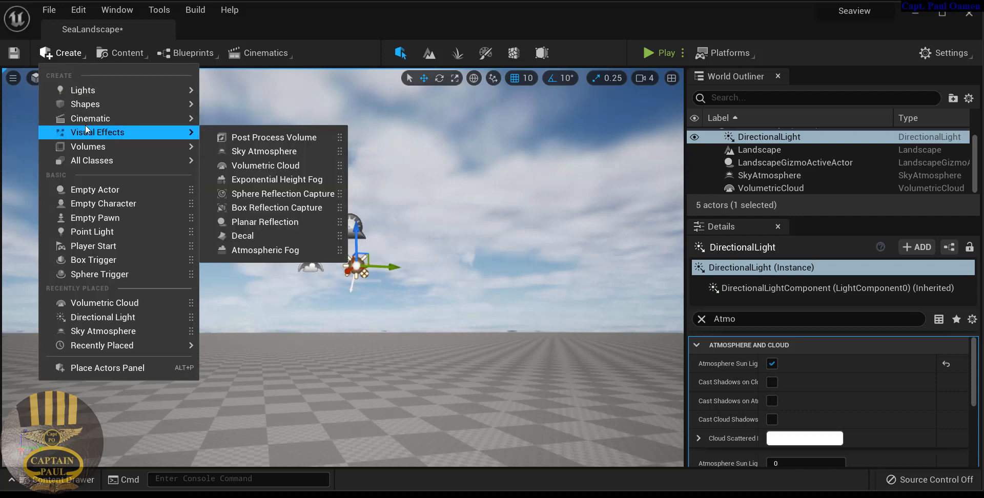
pyautogui.moveTo(92, 97)
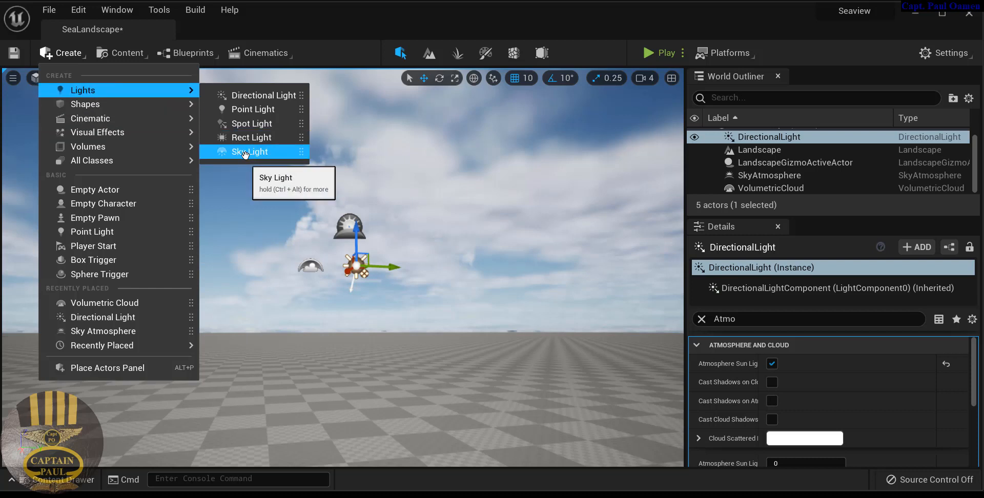
pyautogui.moveTo(245, 153); pyautogui.dragTo(335, 330)
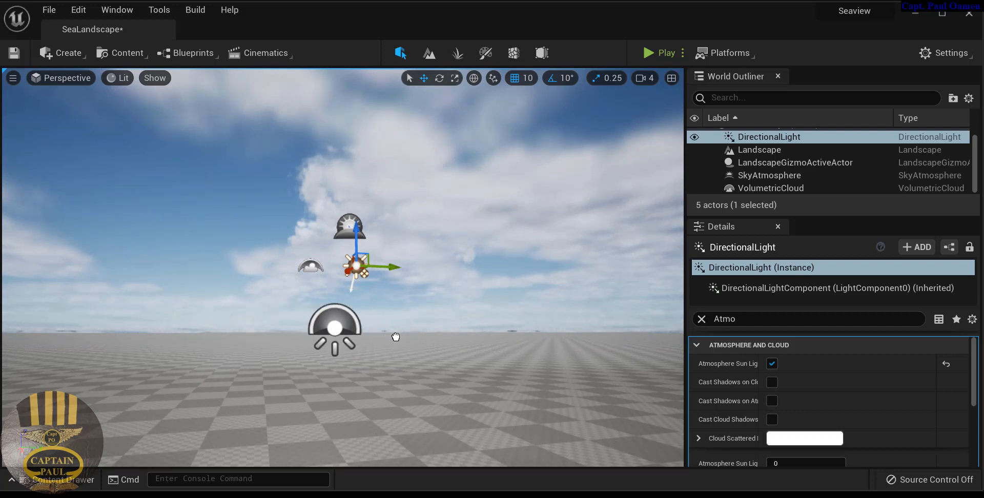
pyautogui.moveTo(395, 337); pyautogui.dragTo(446, 321)
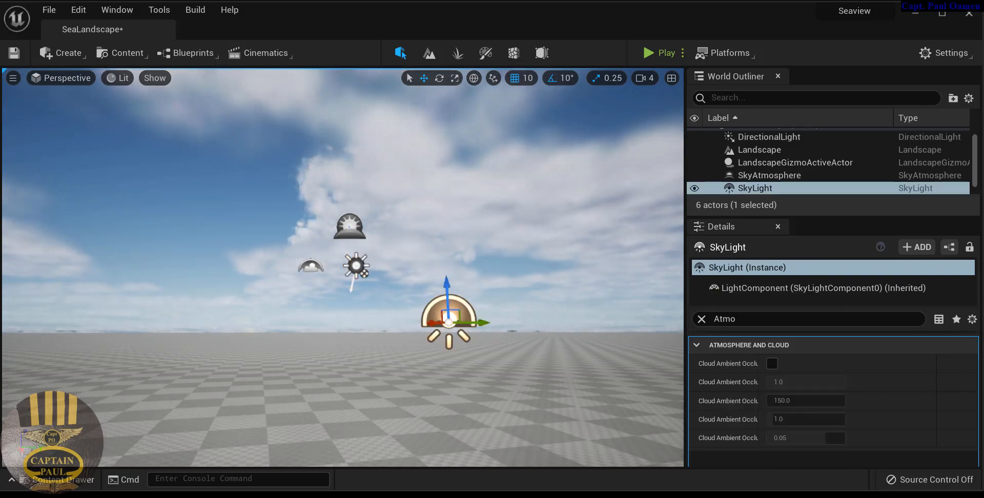
# - Set the Sky Light's mobility to Movable and enable its Real Time Capture option
pyautogui.click(701, 319)
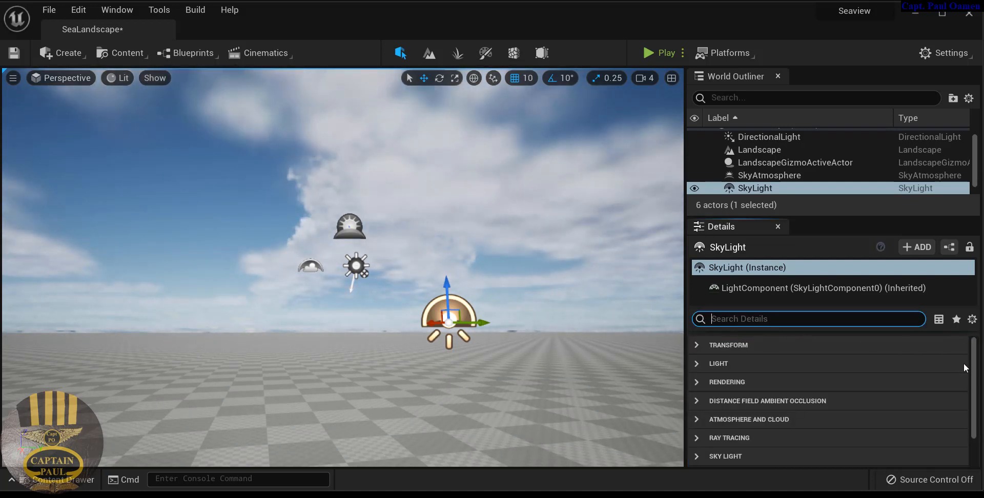
pyautogui.write('tra')
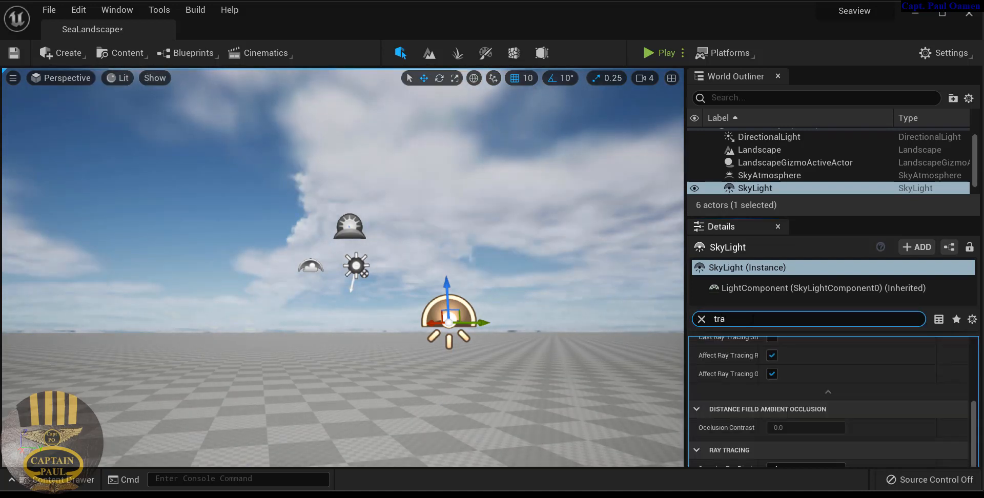
pyautogui.write('ns')
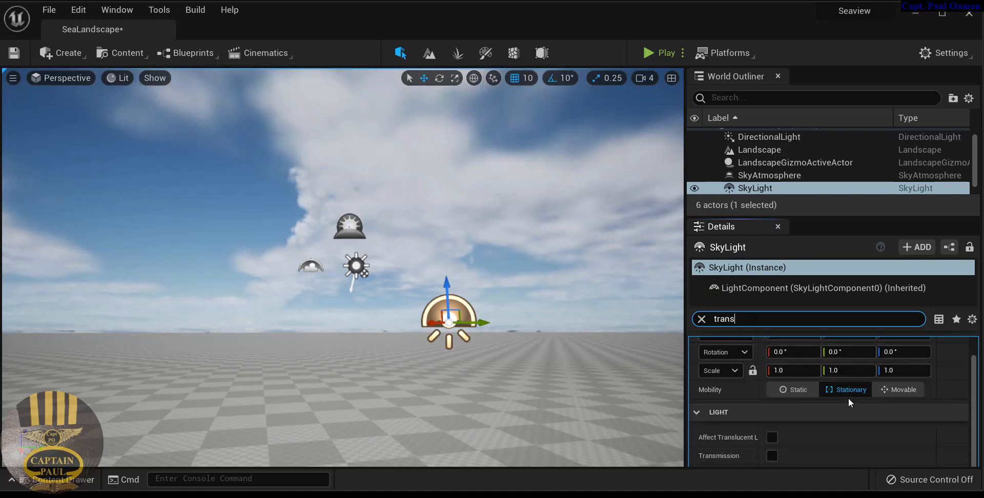
pyautogui.click(902, 391)
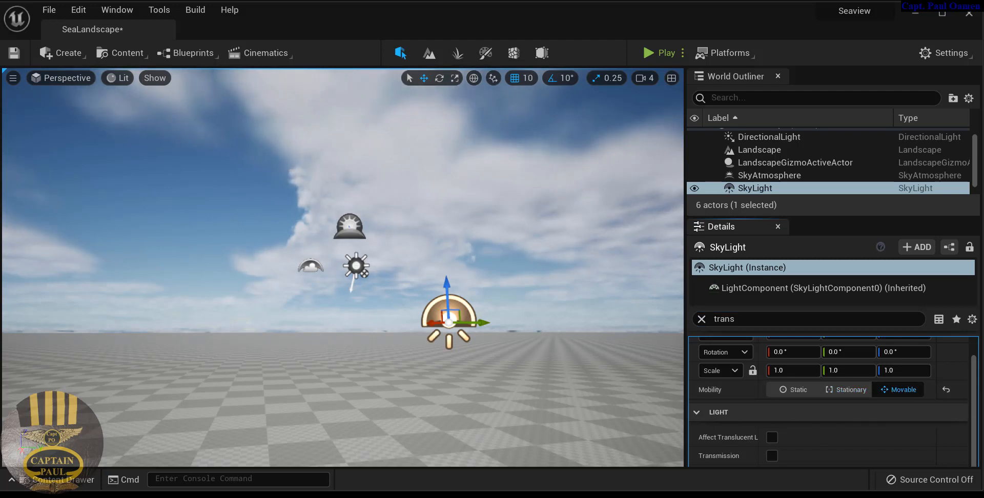
pyautogui.click(701, 319)
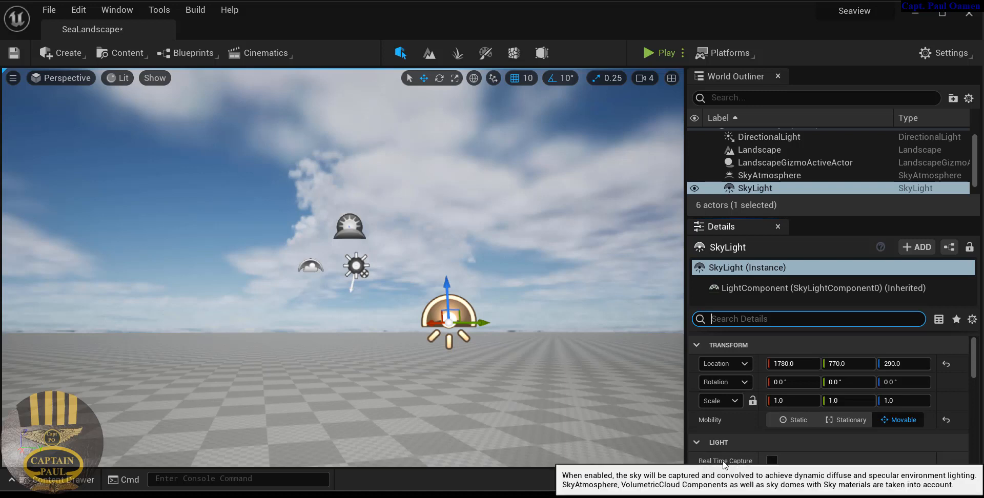
pyautogui.click(773, 463)
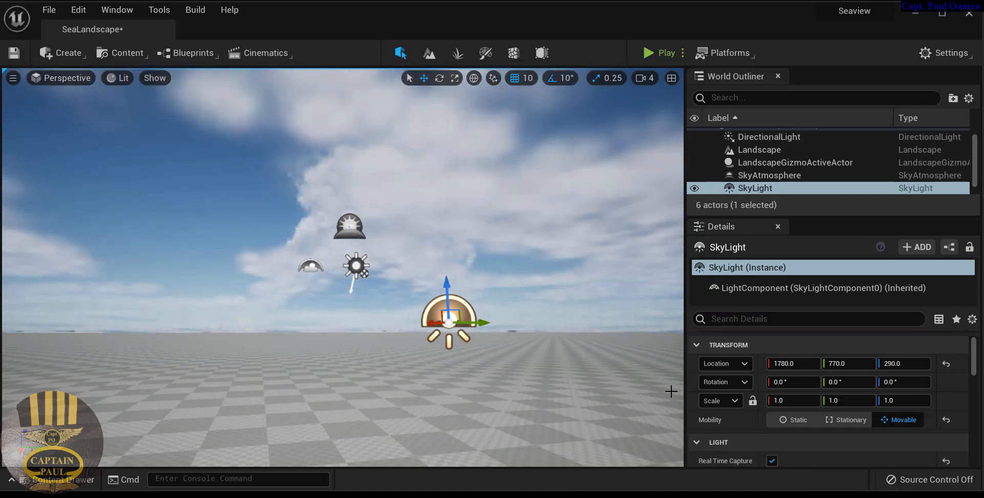
# - Swing the Directional Light to a different sun direction over the landscape
pyautogui.click(512, 397)
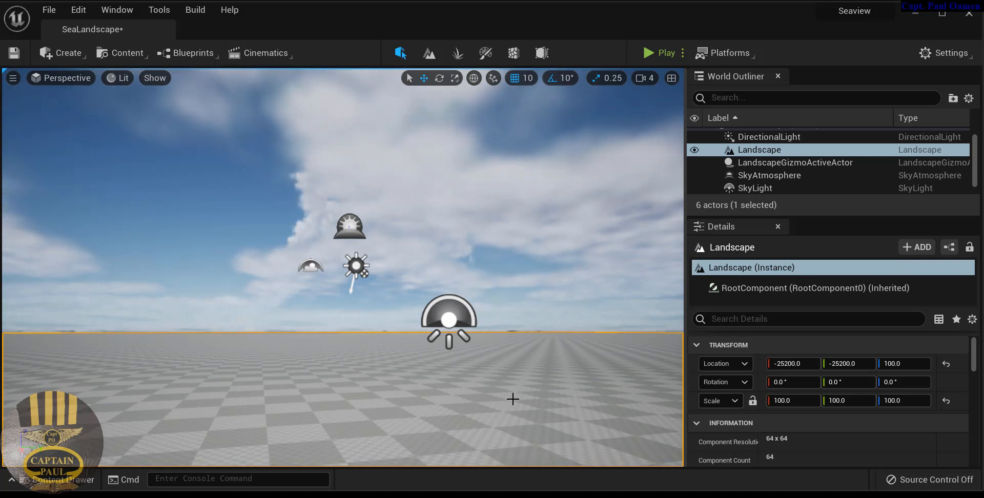
pyautogui.hotkey('ctrl', 'l')
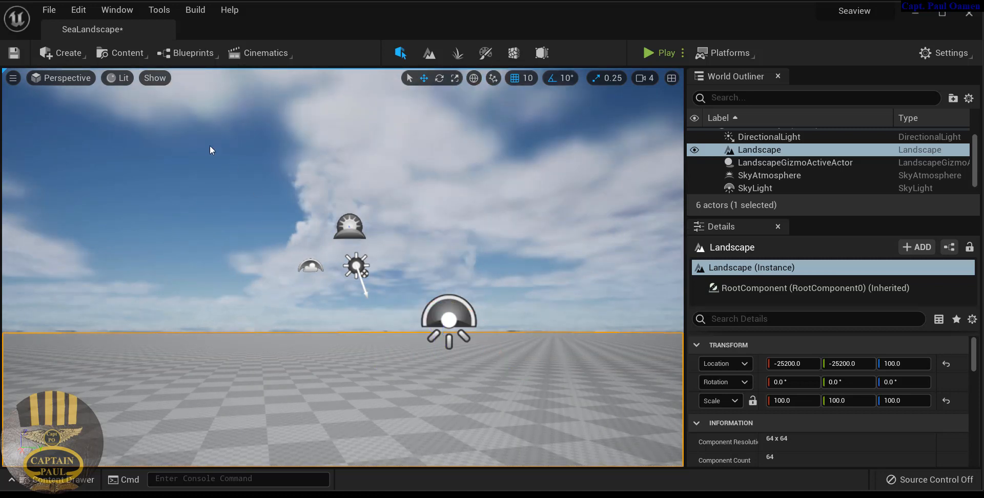
# - Place a Post Process Volume on the landscape below the Directional Light
pyautogui.click(81, 54)
pyautogui.moveTo(81, 137)
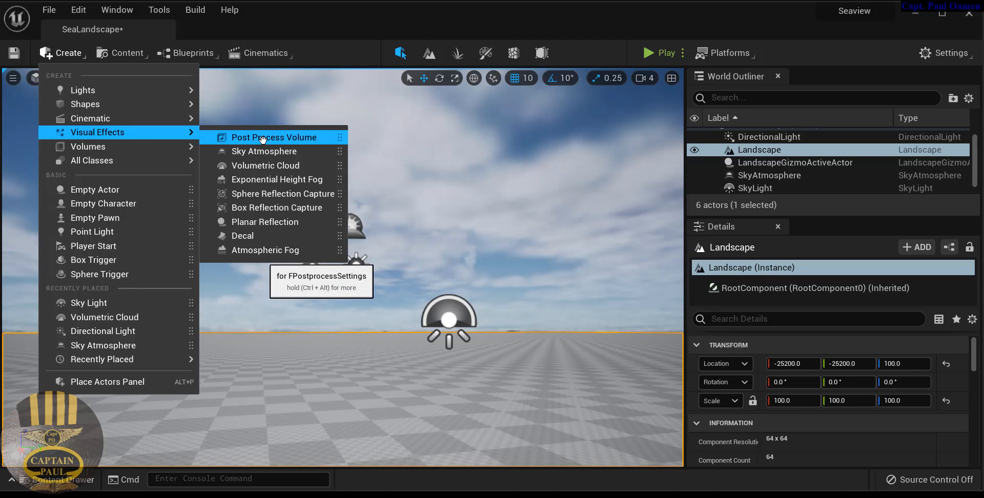
pyautogui.moveTo(262, 140); pyautogui.dragTo(352, 404)
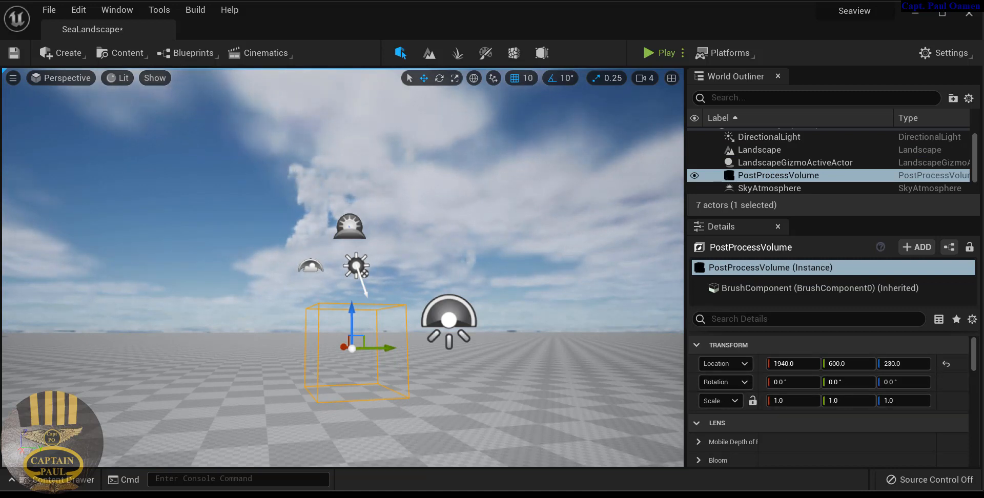
# - Enable Min Brightness and Max Brightness in the Post Process Volume's exposure settings and set both to 0.1
pyautogui.moveTo(974, 354); pyautogui.dragTo(974, 358)
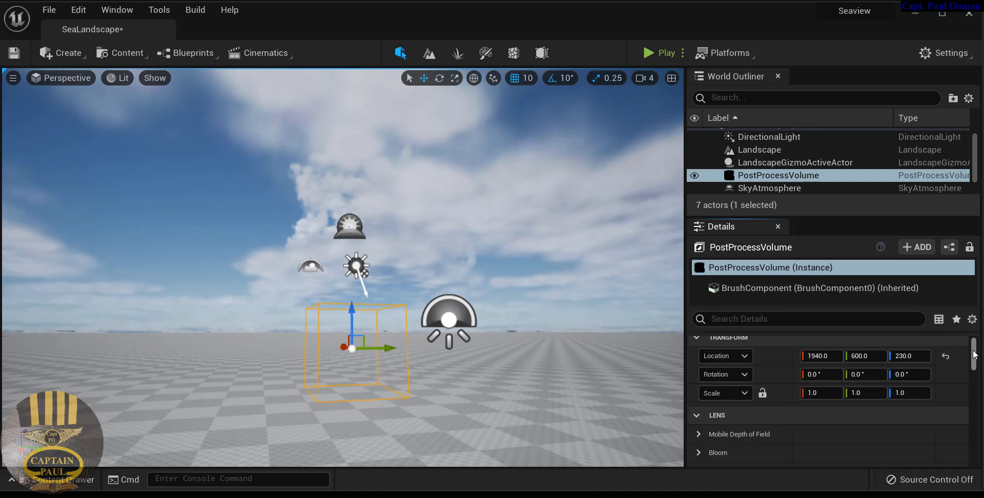
pyautogui.moveTo(973, 355); pyautogui.dragTo(975, 371)
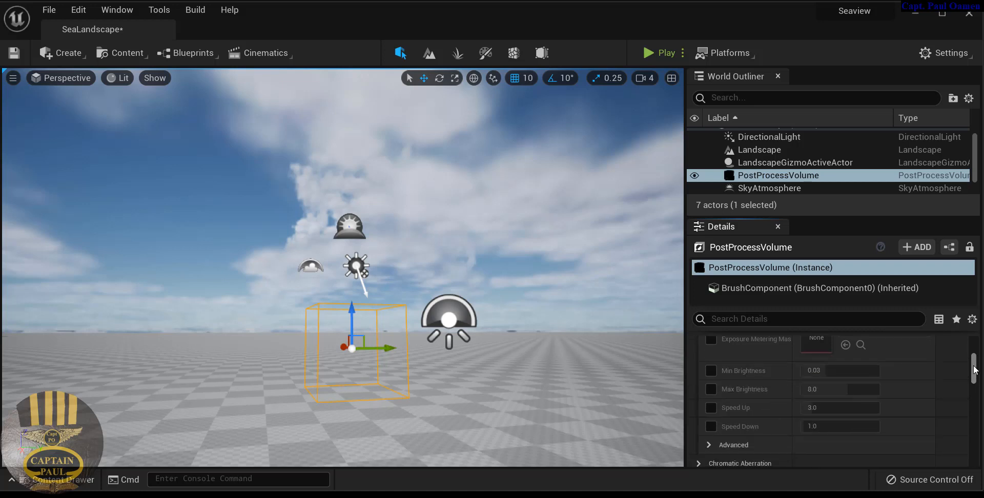
pyautogui.click(715, 373)
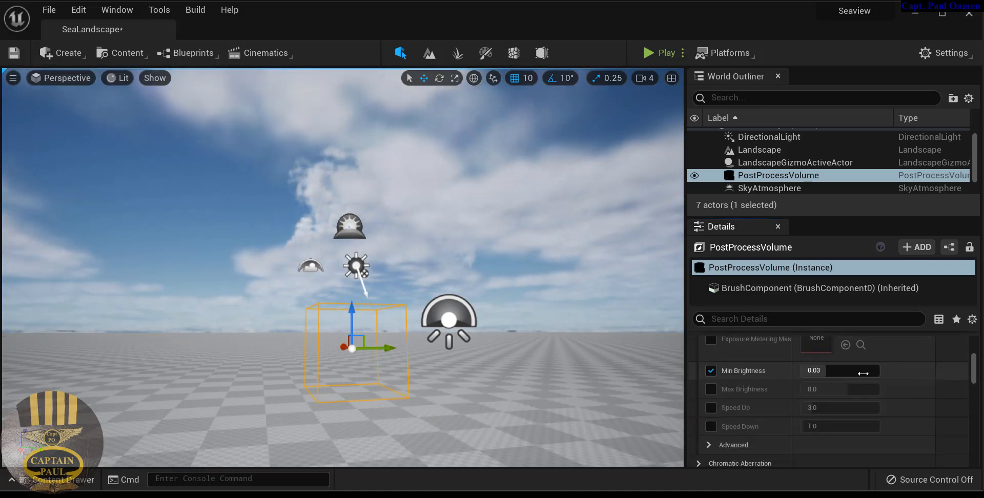
pyautogui.click(842, 372)
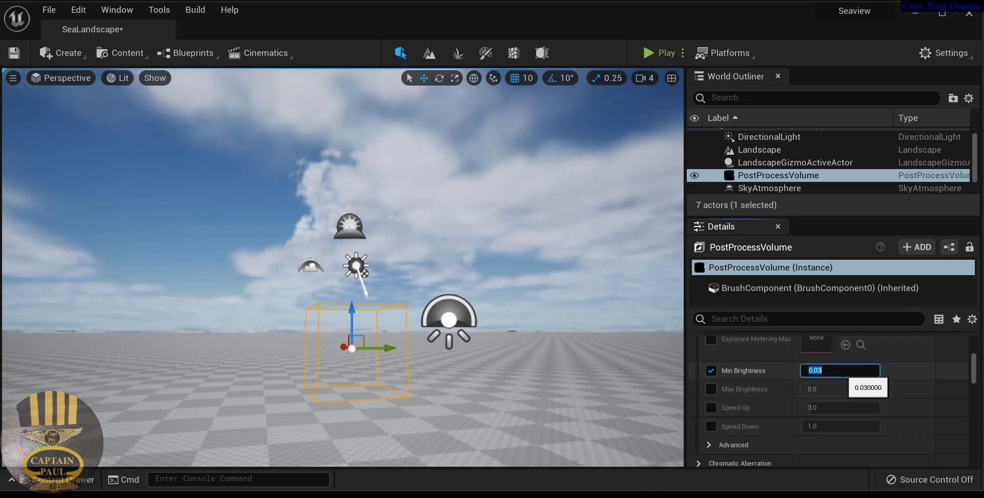
pyautogui.write('0')
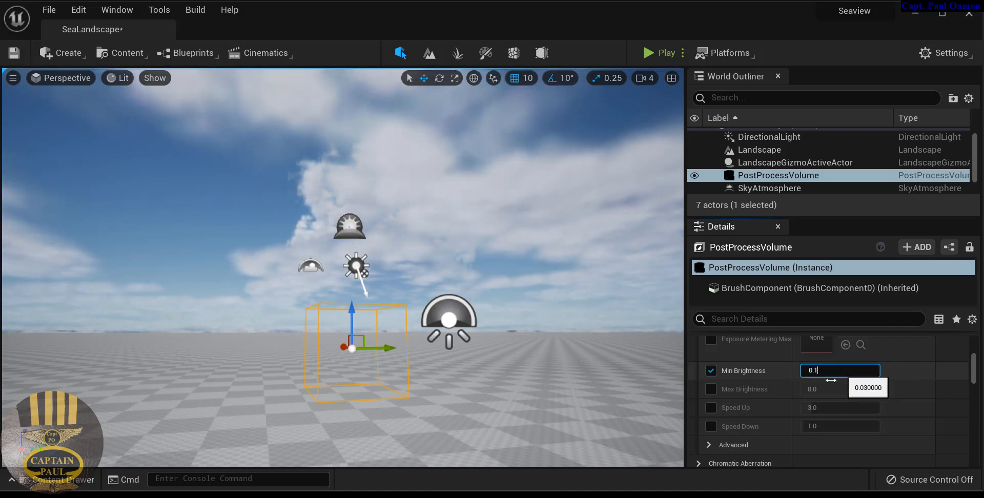
pyautogui.click(712, 391)
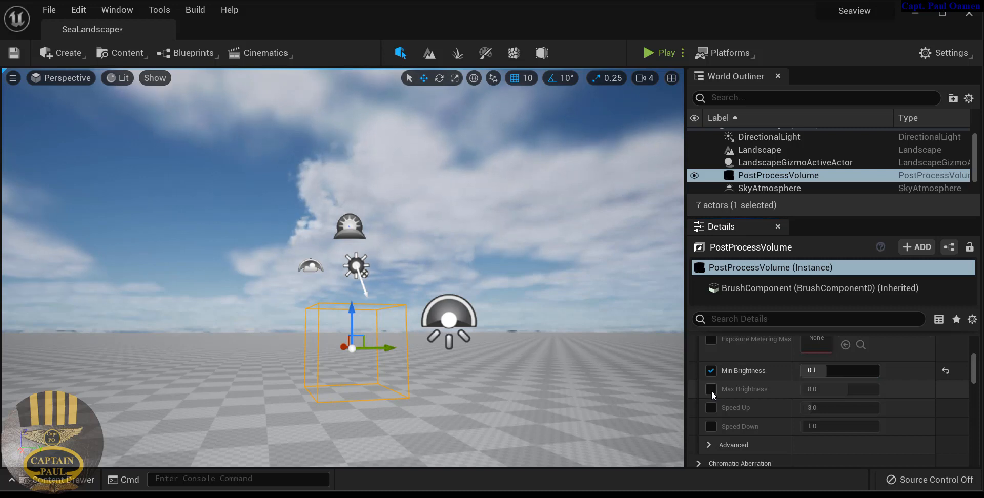
pyautogui.click(831, 394)
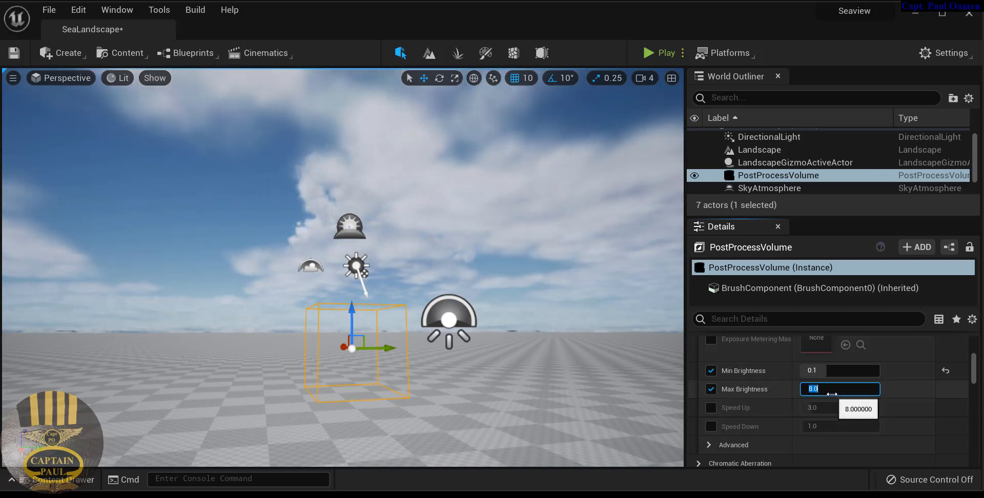
pyautogui.write('0.1')
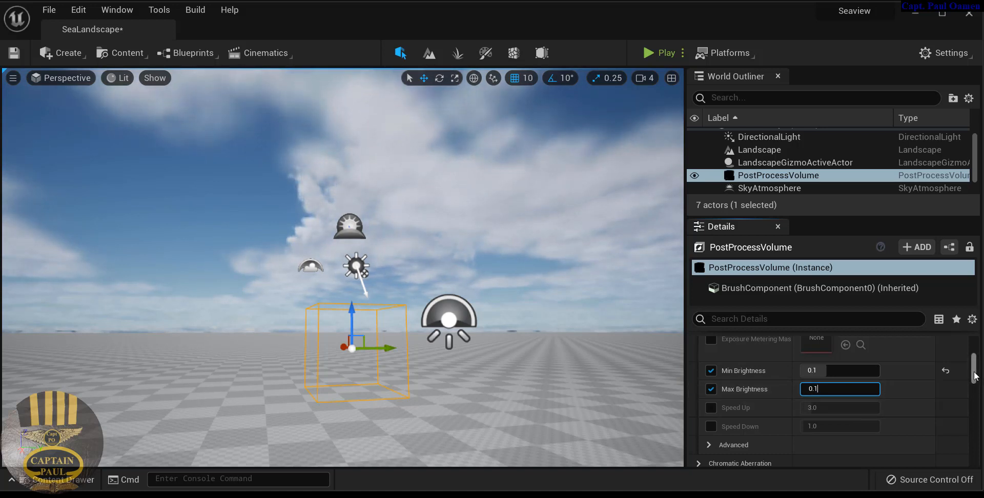
# - Try the Infinite Extent (Unbound) setting on the Post Process Volume and switch it back off
pyautogui.moveTo(975, 375); pyautogui.dragTo(970, 441)
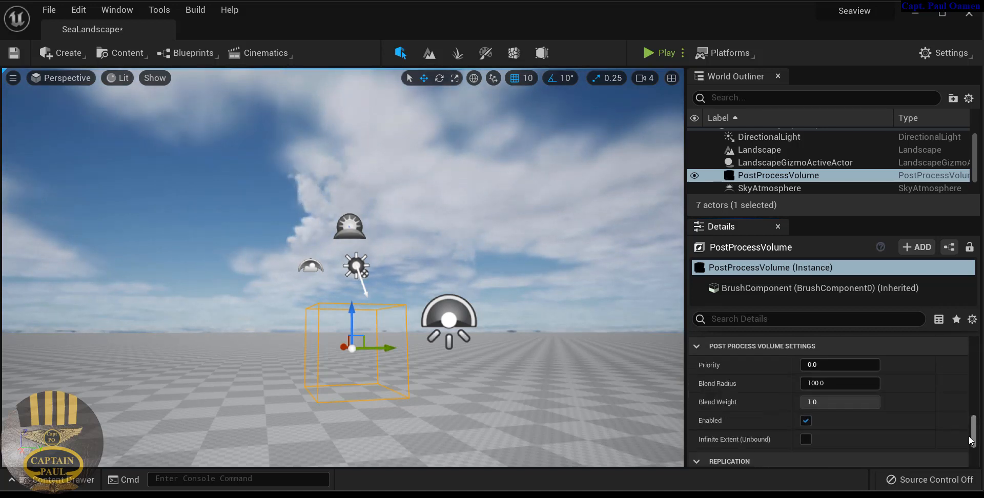
pyautogui.scroll(-2, 971, 441)
pyautogui.scroll(-1, 970, 441)
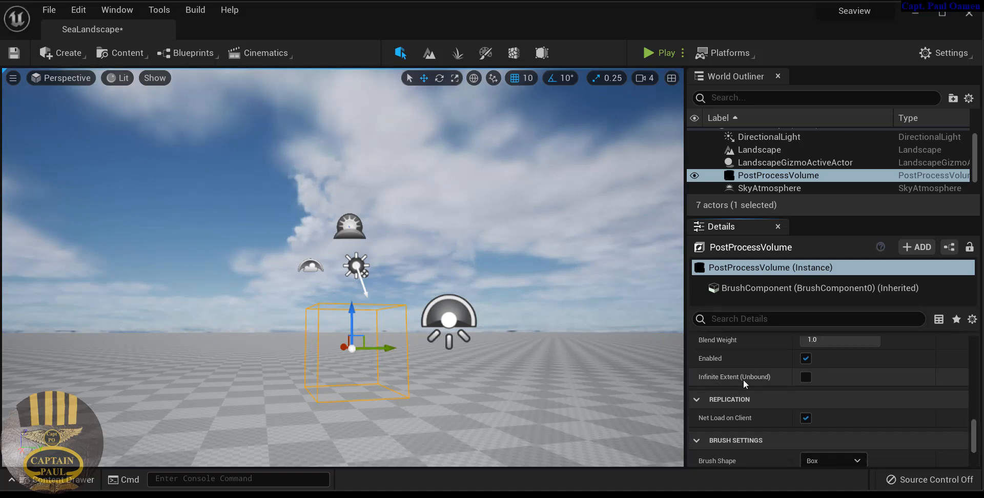
pyautogui.click(804, 380)
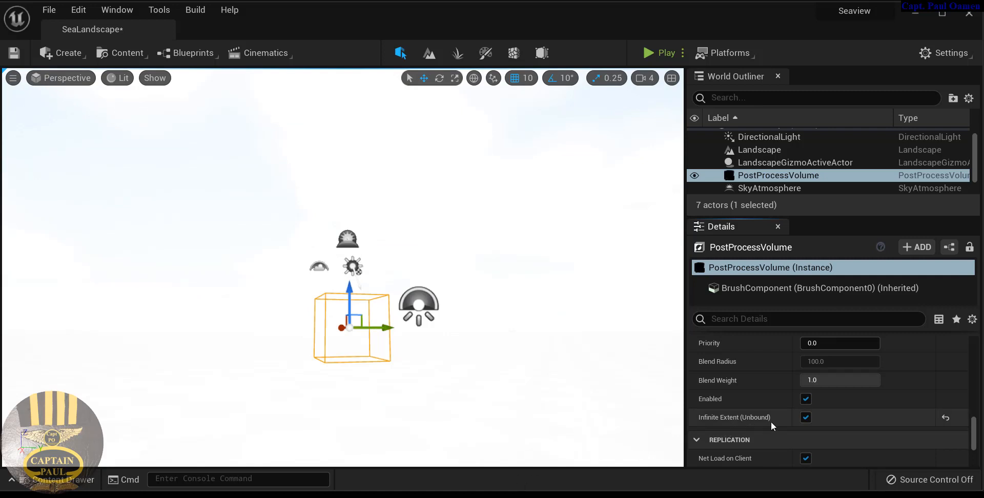
pyautogui.click(807, 417)
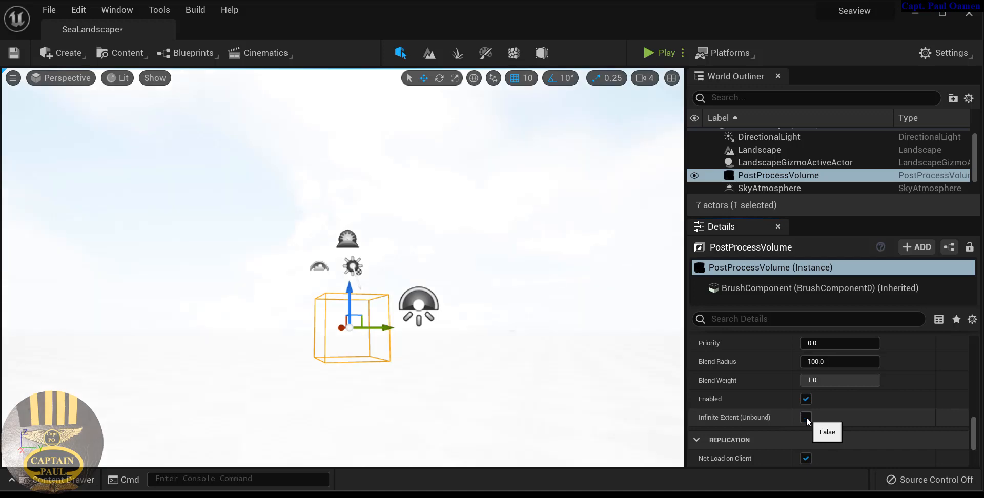